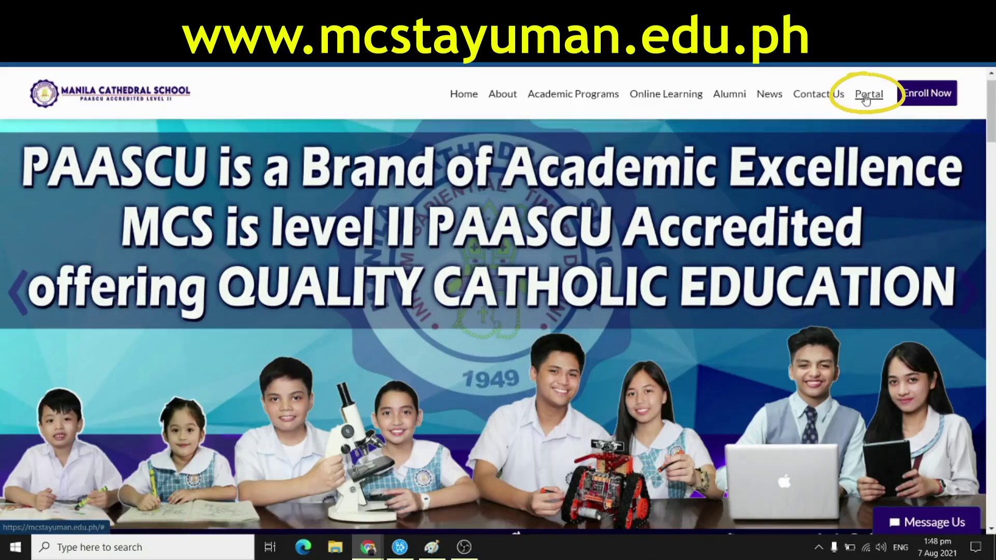
Open the school portal's platform selection and choose the LMS for e-learning, announcements and calendar
{"action": "left_click", "coordinate": [866, 98]}
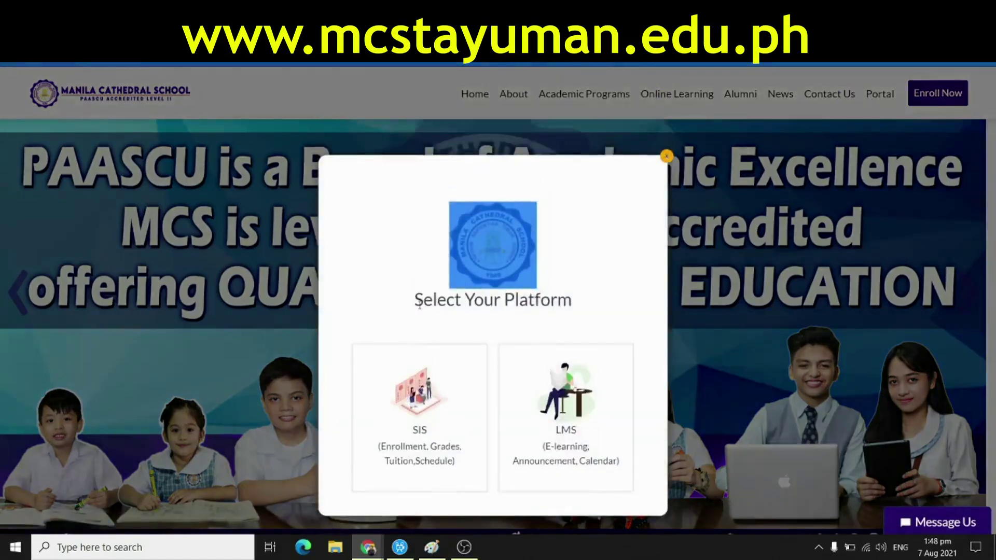
{"action": "left_click", "coordinate": [402, 312]}
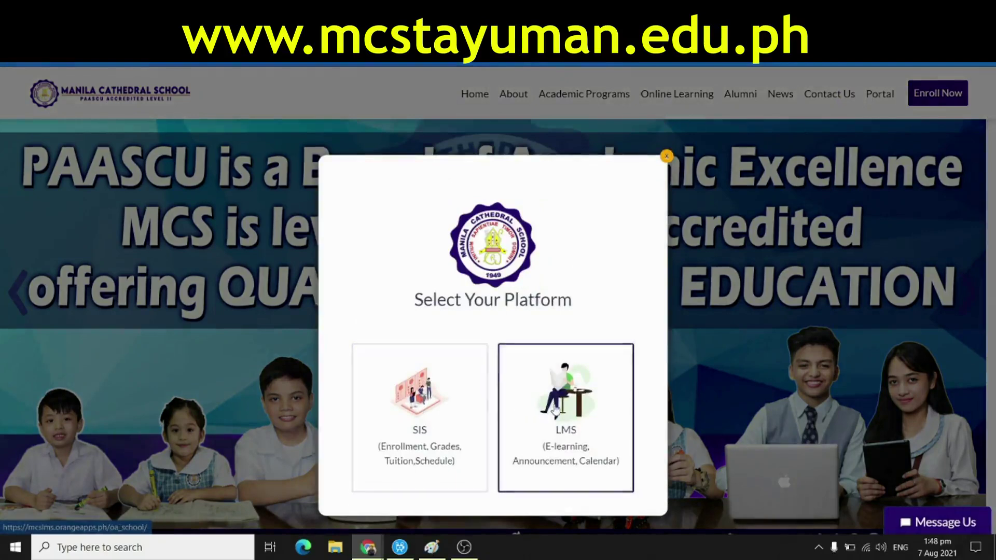
{"action": "left_click", "coordinate": [587, 412]}
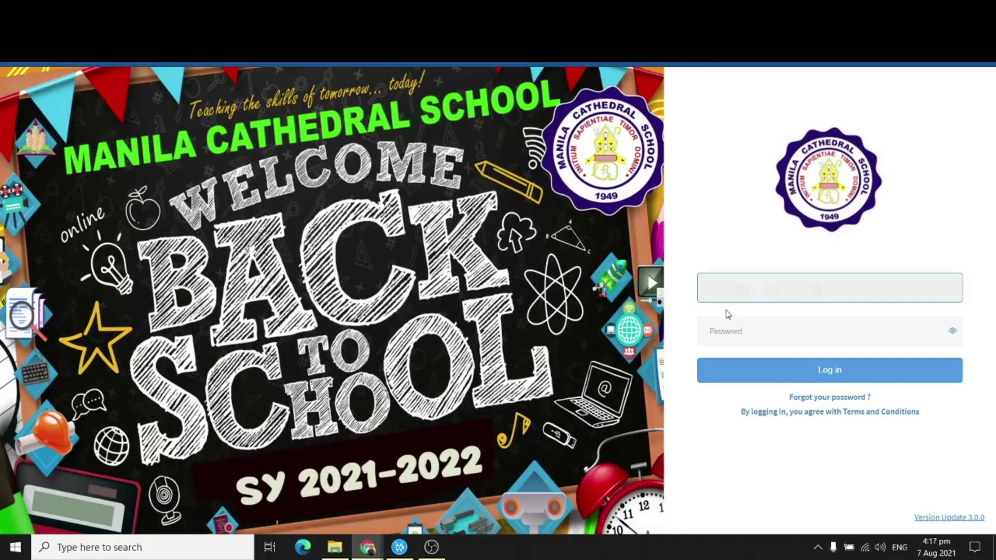
Enter the account password and log in to the LMS
{"action": "left_click", "coordinate": [729, 332]}
{"action": "type", "text": "******"}
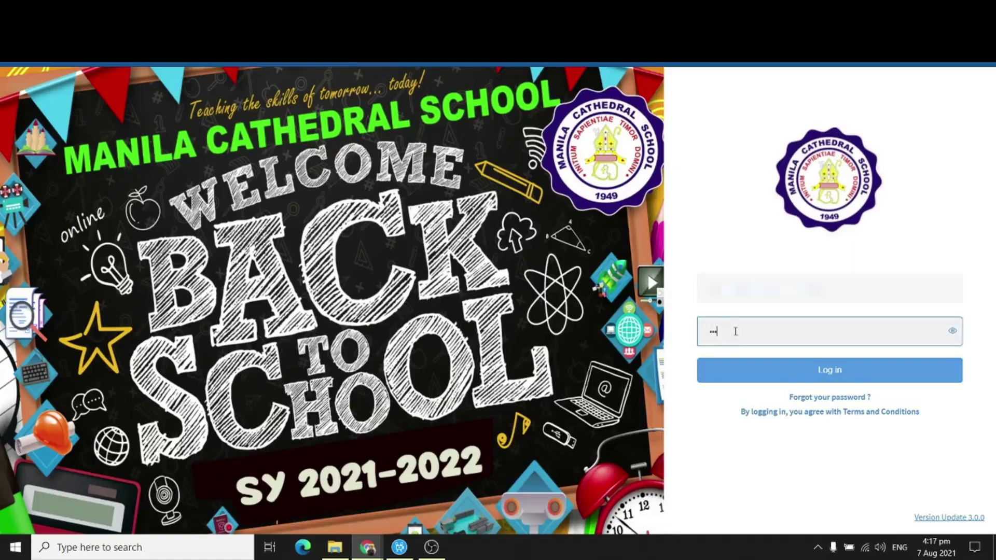
{"action": "key", "text": "BackSpace"}
{"action": "key", "text": "BackSpace"}
{"action": "key", "text": "BackSpace"}
{"action": "key", "text": "BackSpace"}
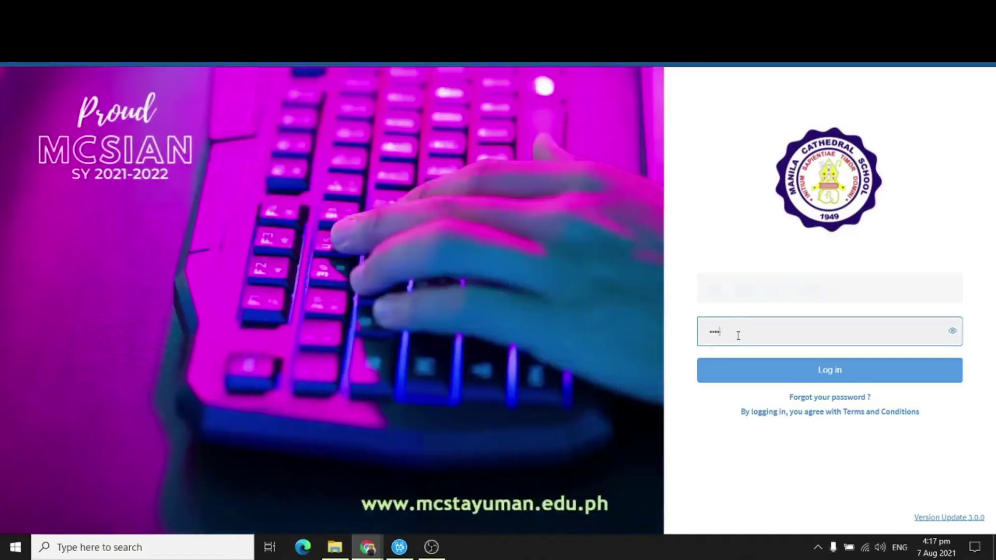
{"action": "type", "text": "******"}
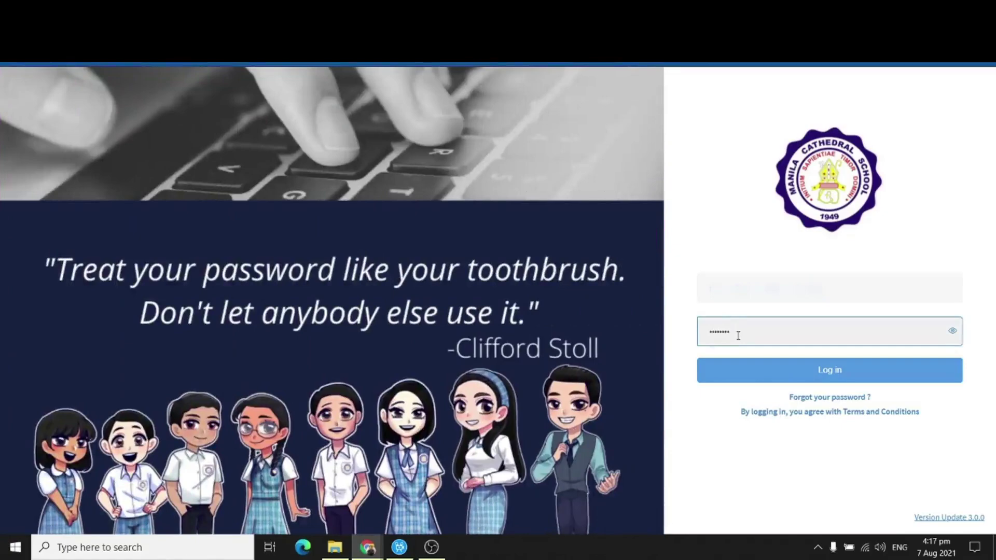
{"action": "left_click", "coordinate": [855, 371]}
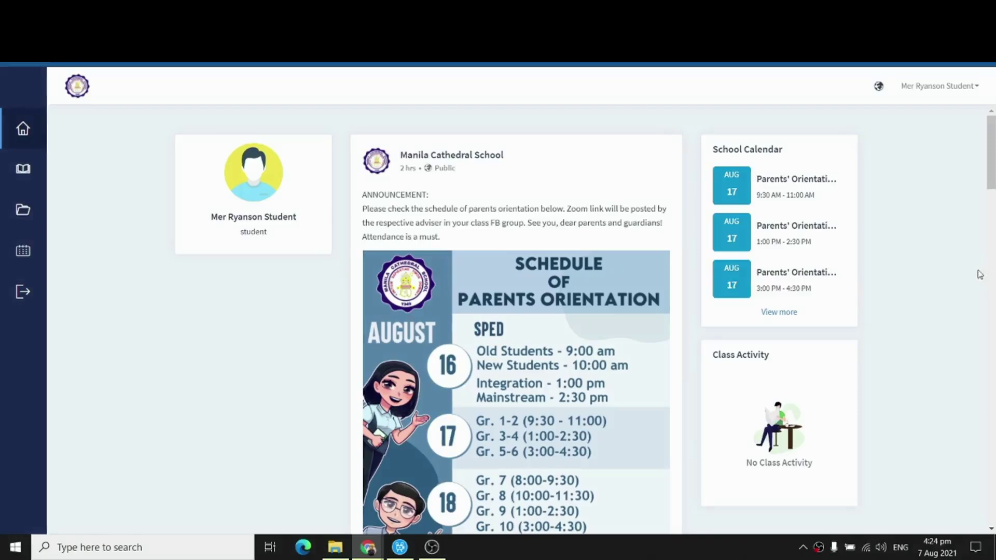
Look through the school announcements in the home page feed, including the parents' orientation schedule and the welcome post
{"action": "scroll", "coordinate": [935, 275], "scroll_direction": "down", "scroll_amount": 3}
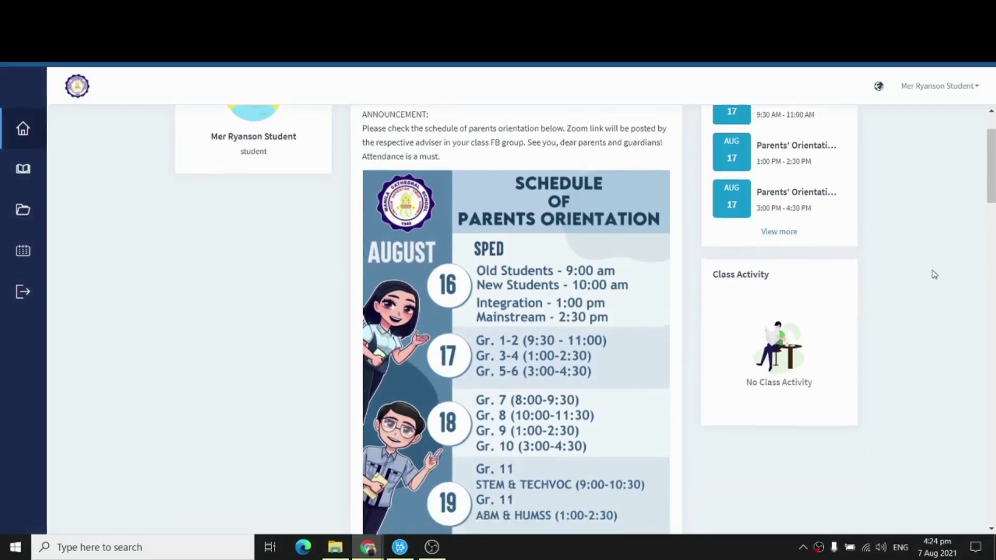
{"action": "scroll", "coordinate": [935, 274], "scroll_direction": "down", "scroll_amount": 4}
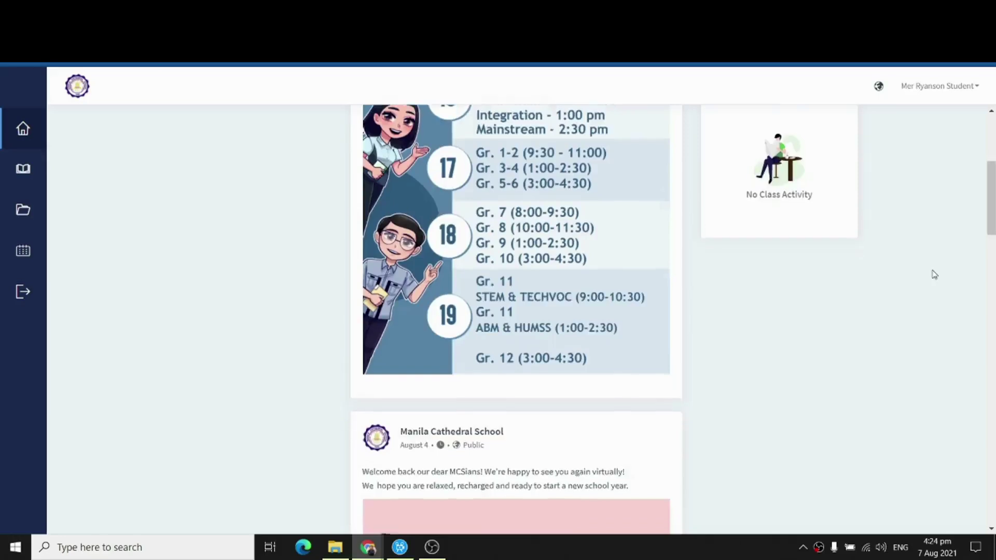
{"action": "scroll", "coordinate": [934, 275], "scroll_direction": "down", "scroll_amount": 5}
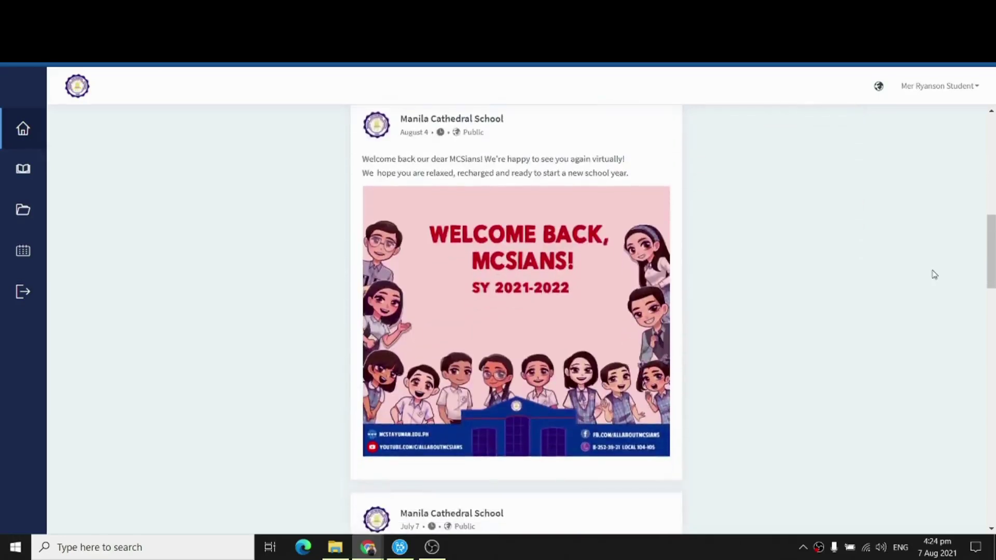
{"action": "scroll", "coordinate": [935, 275], "scroll_direction": "down", "scroll_amount": 1}
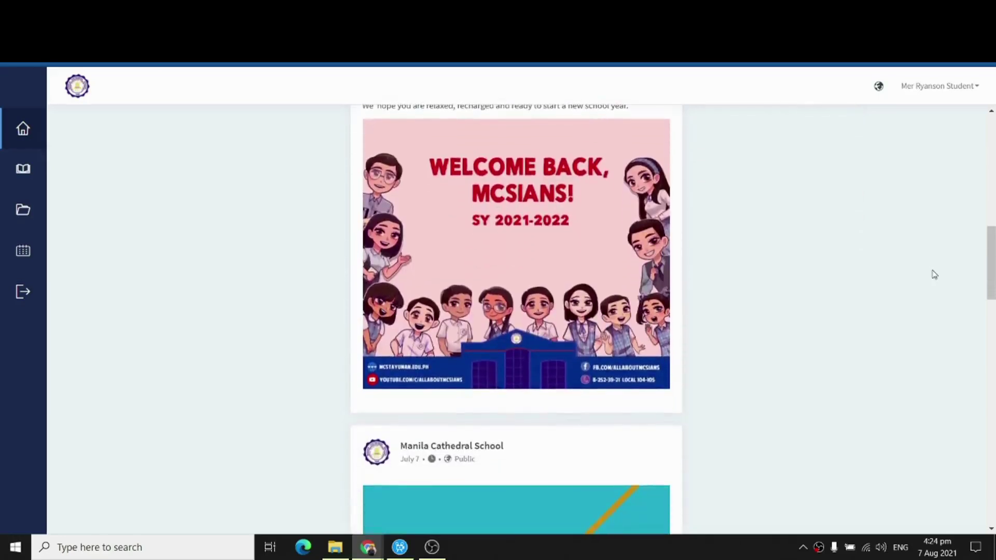
{"action": "scroll", "coordinate": [935, 275], "scroll_direction": "down", "scroll_amount": 5}
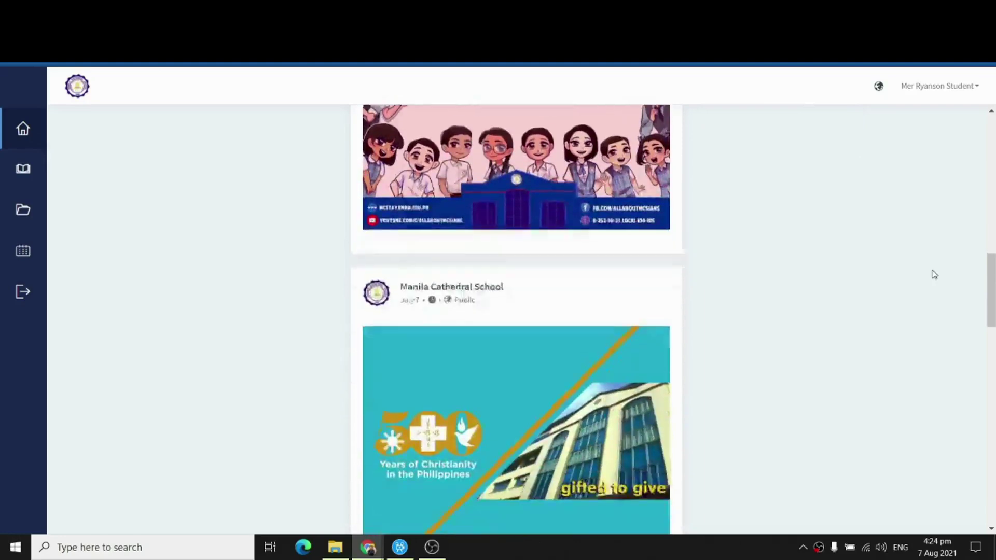
{"action": "scroll", "coordinate": [934, 274], "scroll_direction": "up", "scroll_amount": 6}
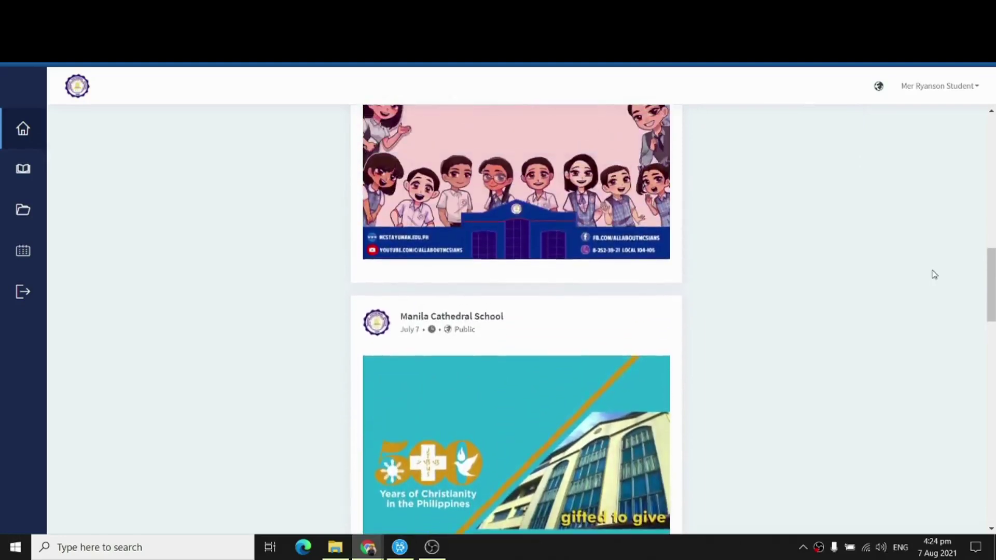
{"action": "scroll", "coordinate": [935, 274], "scroll_direction": "up", "scroll_amount": 5}
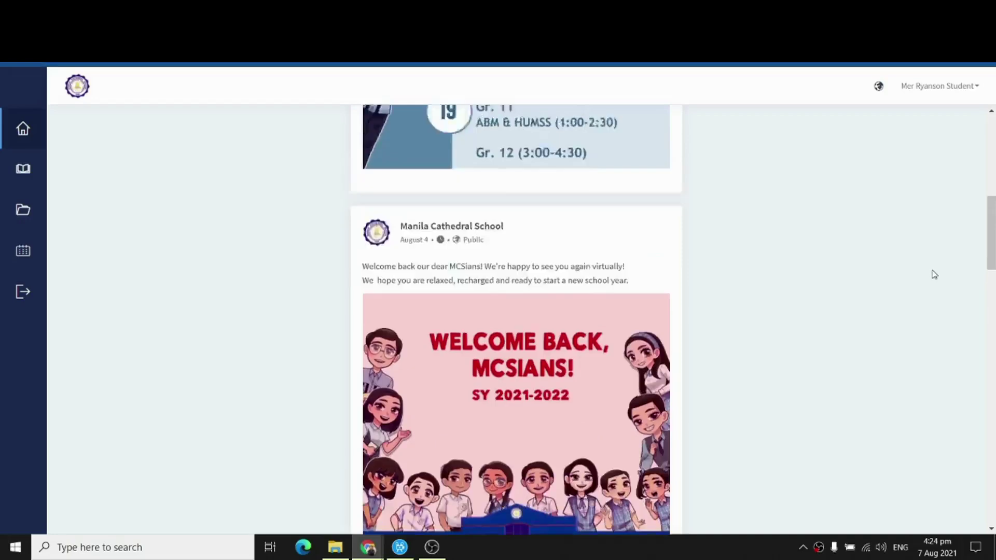
{"action": "scroll", "coordinate": [934, 275], "scroll_direction": "up", "scroll_amount": 5}
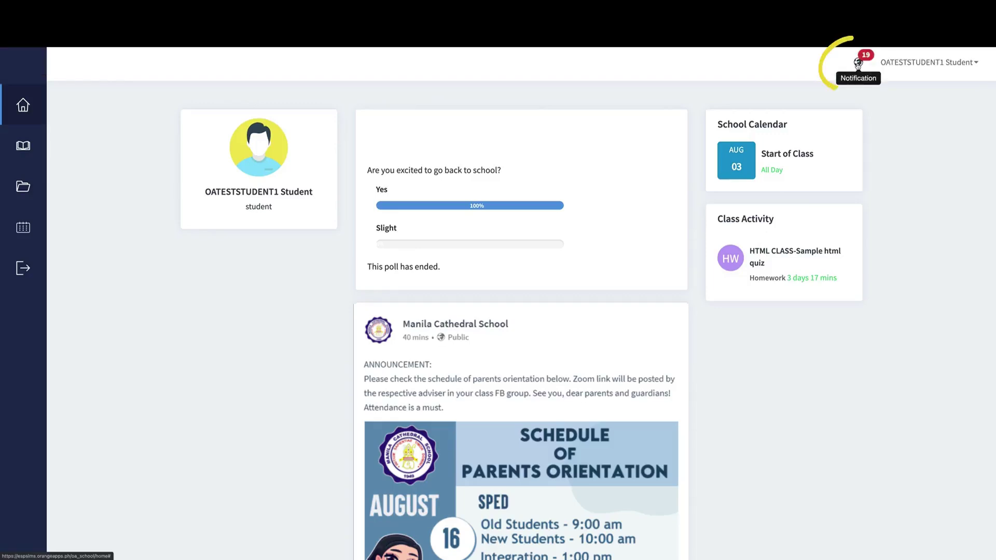
Check the student's notifications list and open the Online Classes page
{"action": "left_click", "coordinate": [858, 63]}
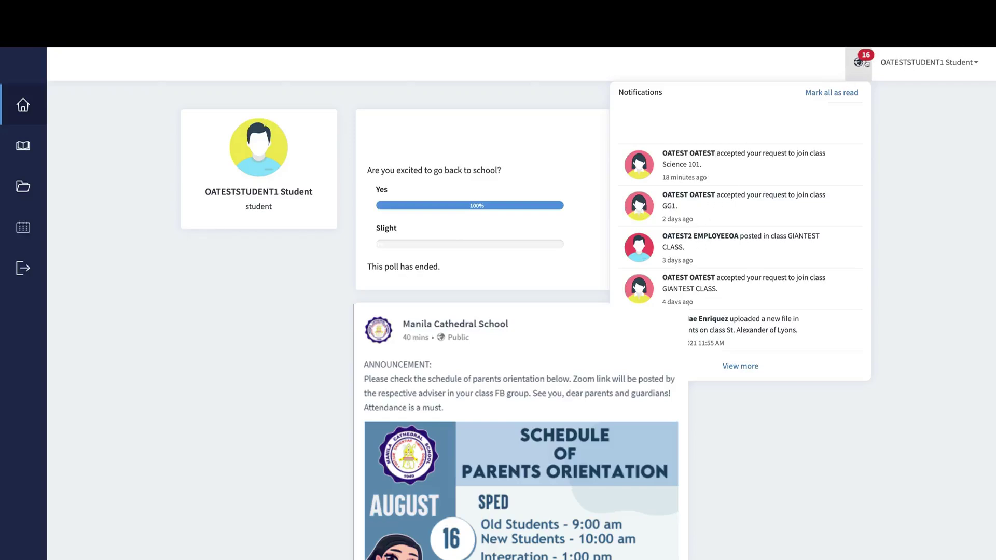
{"action": "left_click", "coordinate": [858, 62]}
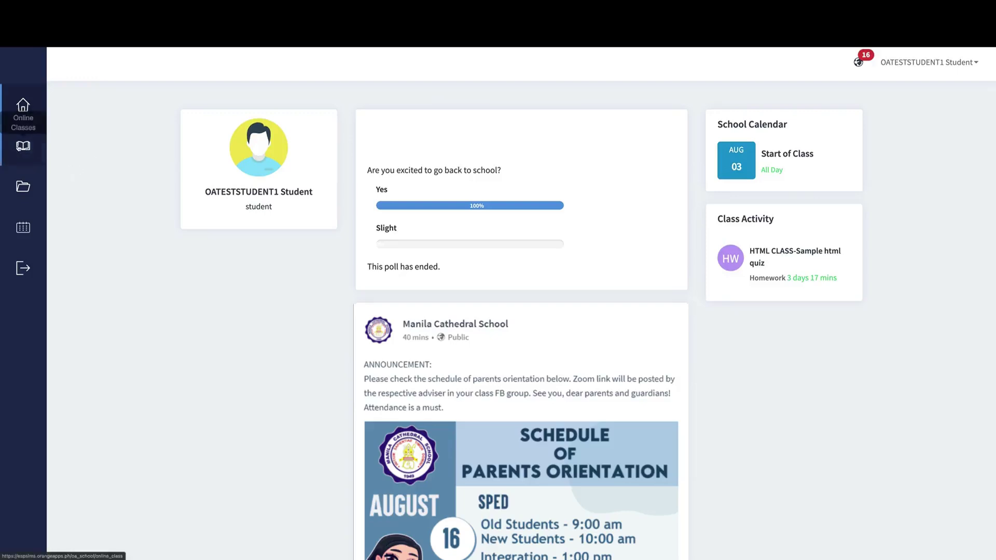
{"action": "left_click", "coordinate": [23, 113]}
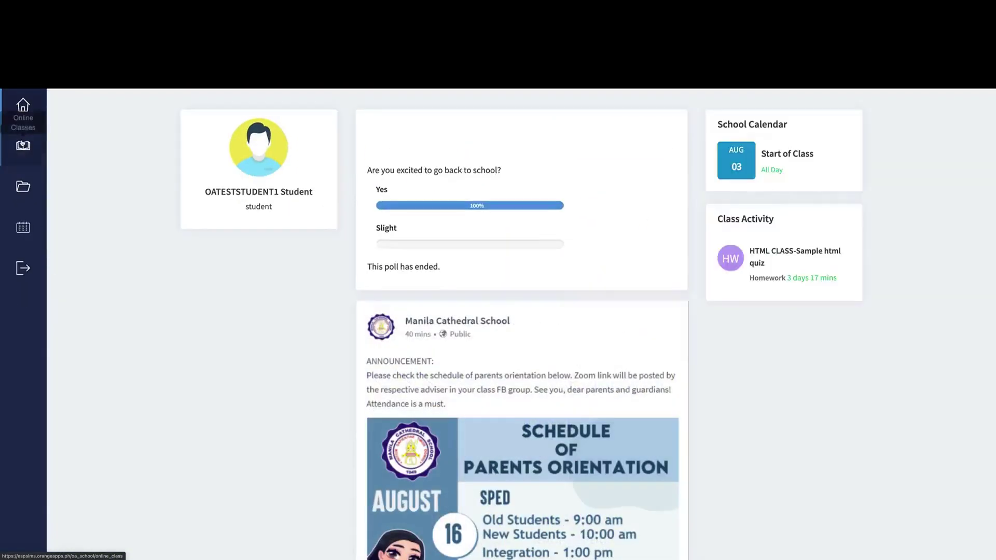
{"action": "left_click", "coordinate": [22, 145]}
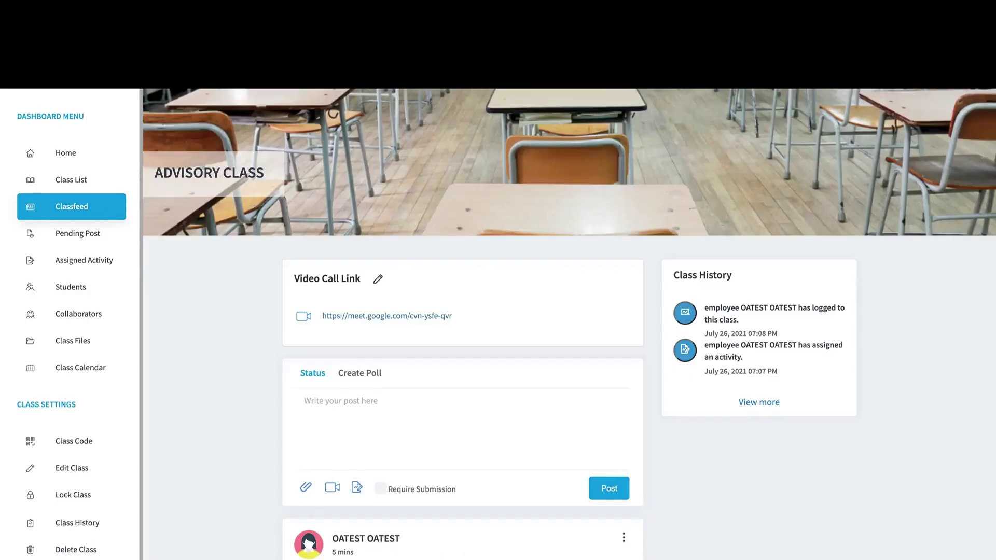
Show the class code of ADVISORY CLASS in the teacher's account and copy it
{"action": "left_click", "coordinate": [78, 444]}
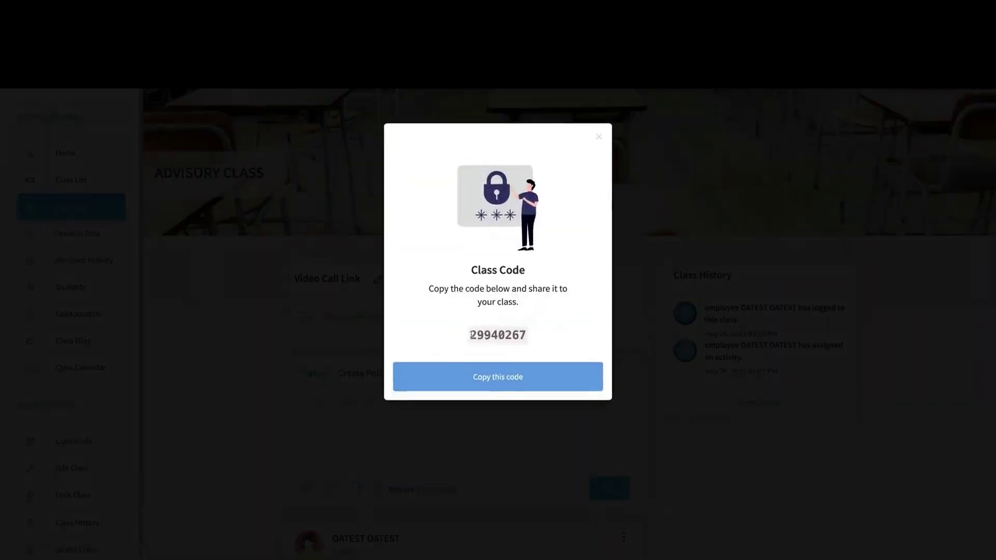
{"action": "left_click_drag", "start_coordinate": [469, 335], "coordinate": [528, 338]}
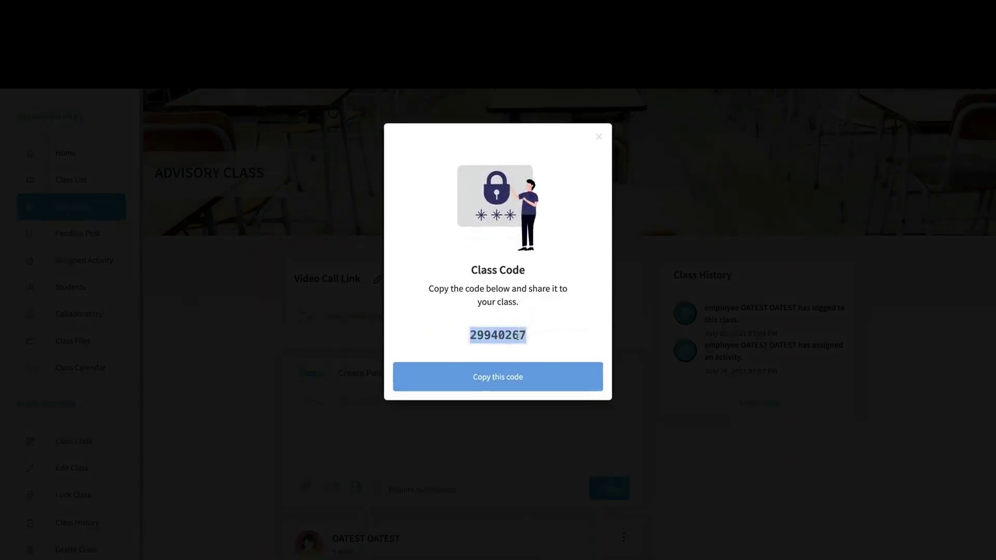
{"action": "left_click", "coordinate": [517, 385]}
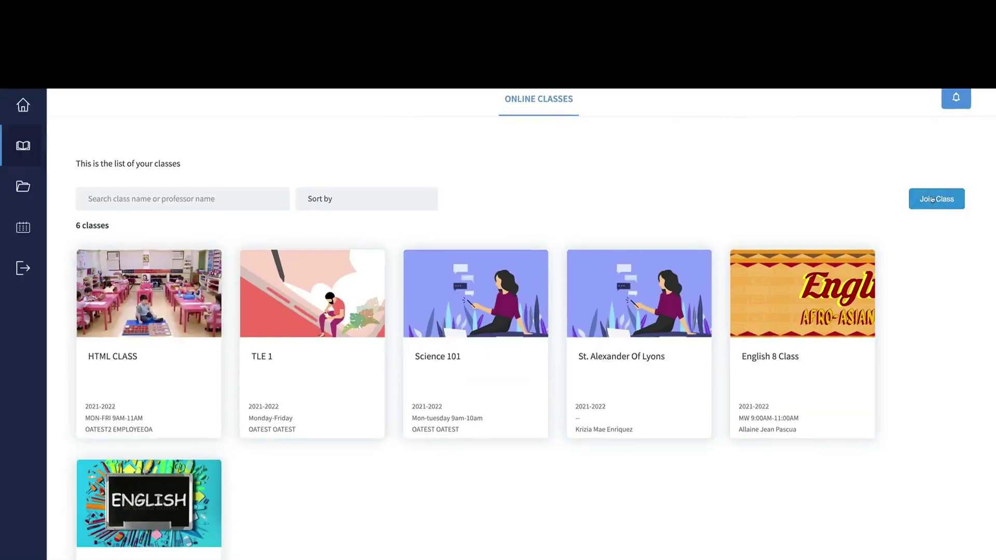
Request to join a class from the student's Online Classes page by pasting the copied class code
{"action": "left_click", "coordinate": [932, 200]}
{"action": "left_click", "coordinate": [510, 288]}
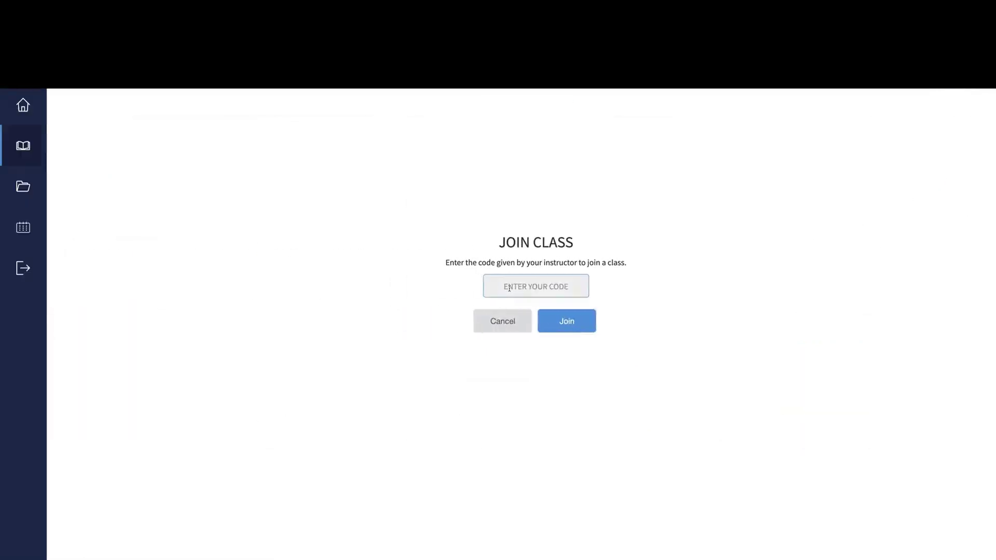
{"action": "key", "text": "ctrl+v"}
{"action": "left_click", "coordinate": [571, 327]}
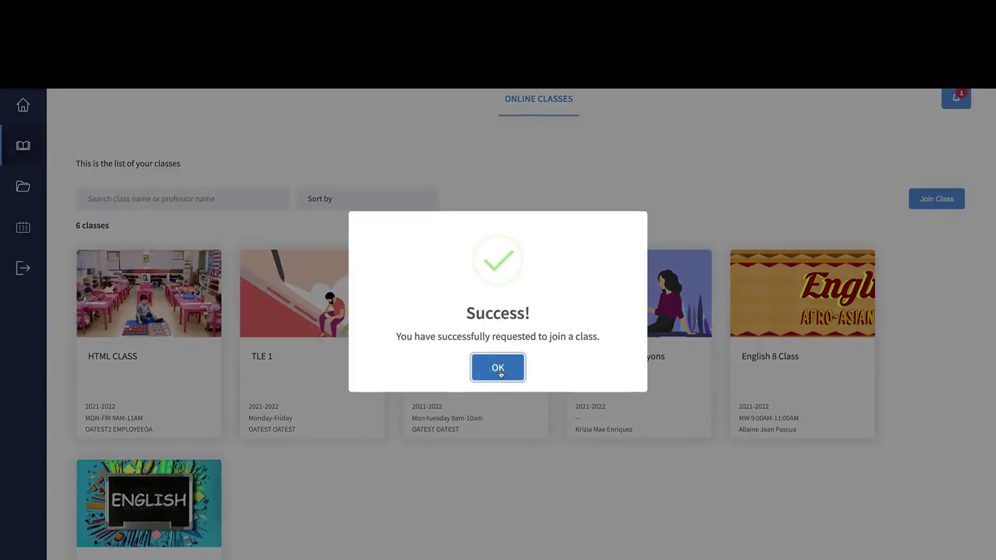
{"action": "left_click", "coordinate": [499, 369]}
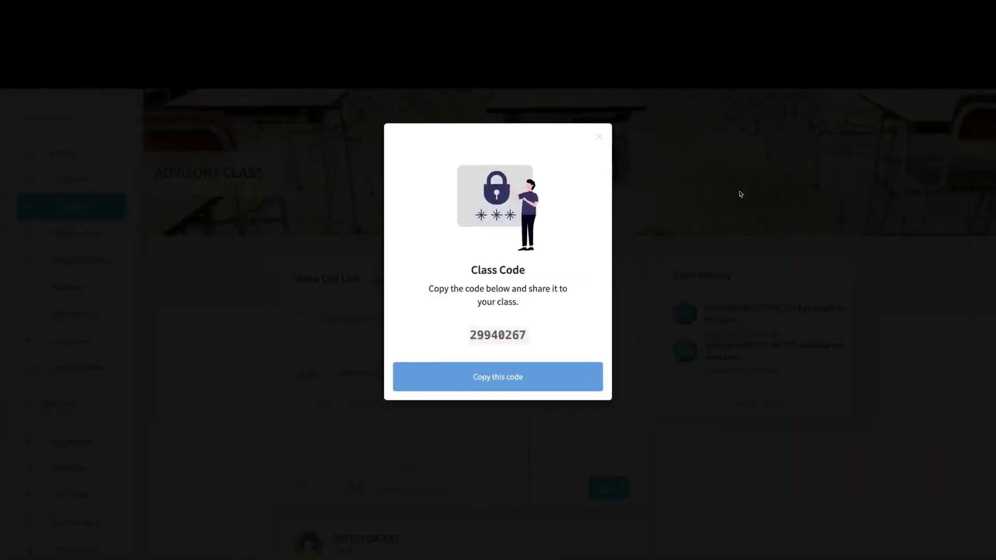
Approve the student's request to join ADVISORY CLASS, starting from the join notification in the teacher's account
{"action": "left_click", "coordinate": [742, 195]}
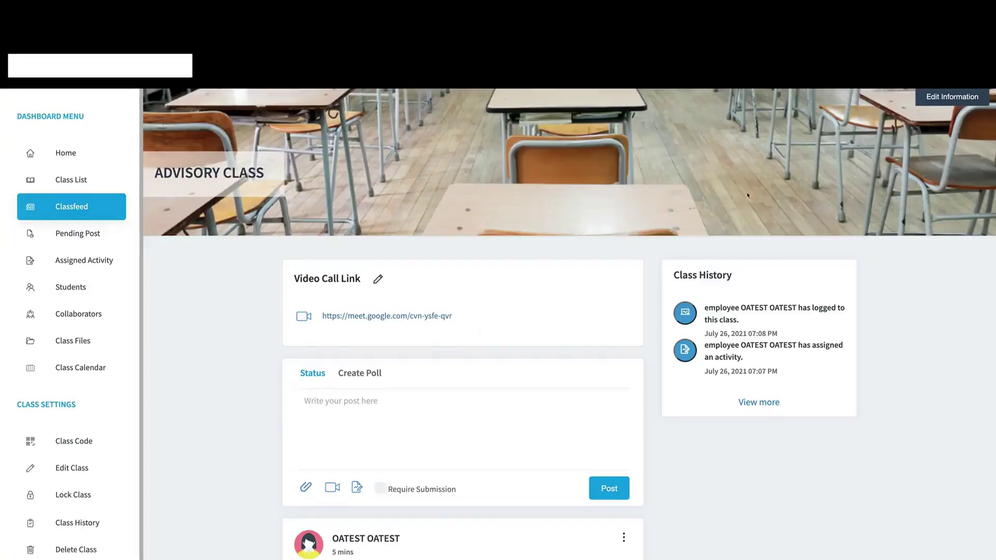
{"action": "left_click", "coordinate": [896, 63]}
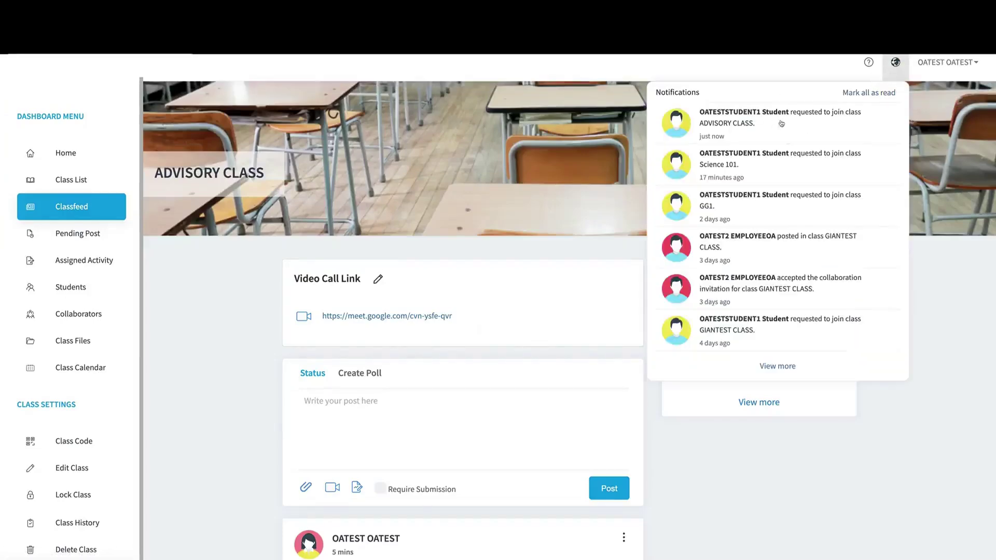
{"action": "left_click", "coordinate": [744, 123]}
{"action": "left_click", "coordinate": [908, 149]}
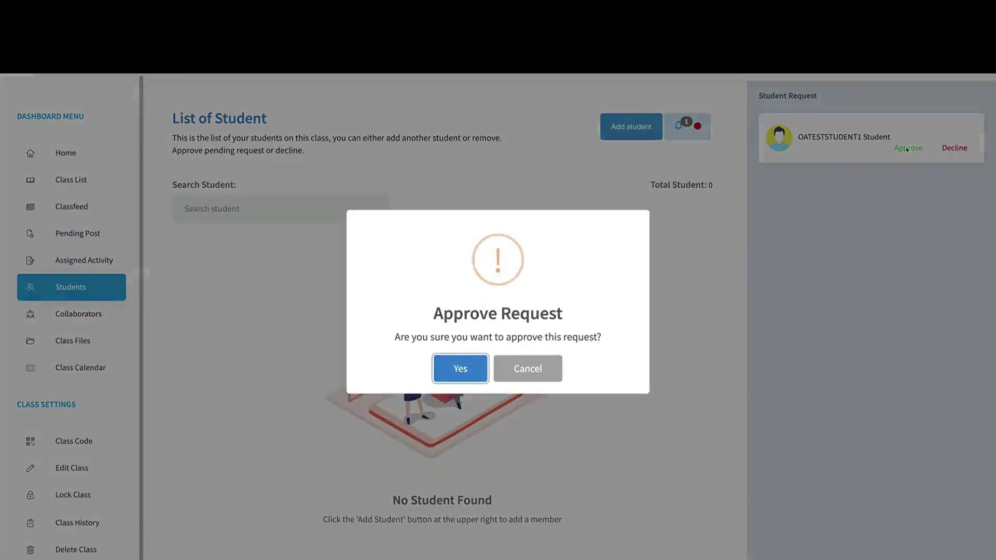
{"action": "left_click", "coordinate": [464, 363]}
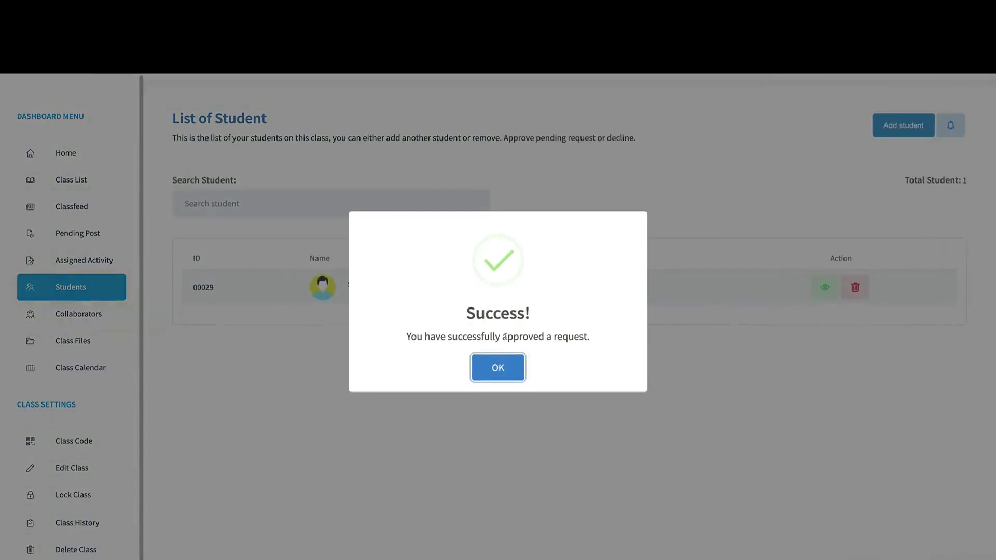
{"action": "left_click", "coordinate": [498, 367]}
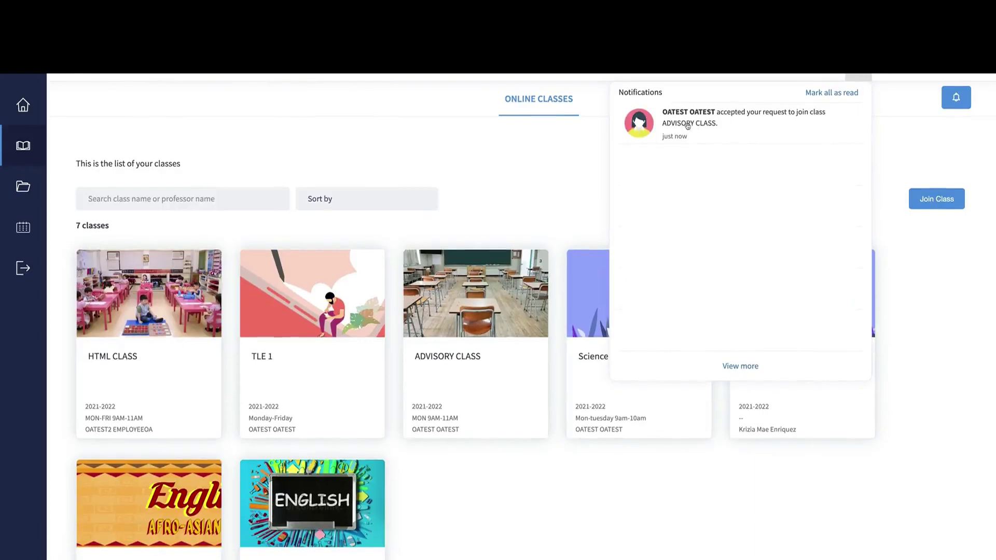
Open ADVISORY CLASS from the student's class list and follow the video call link in its class feed
{"action": "left_click", "coordinate": [536, 160]}
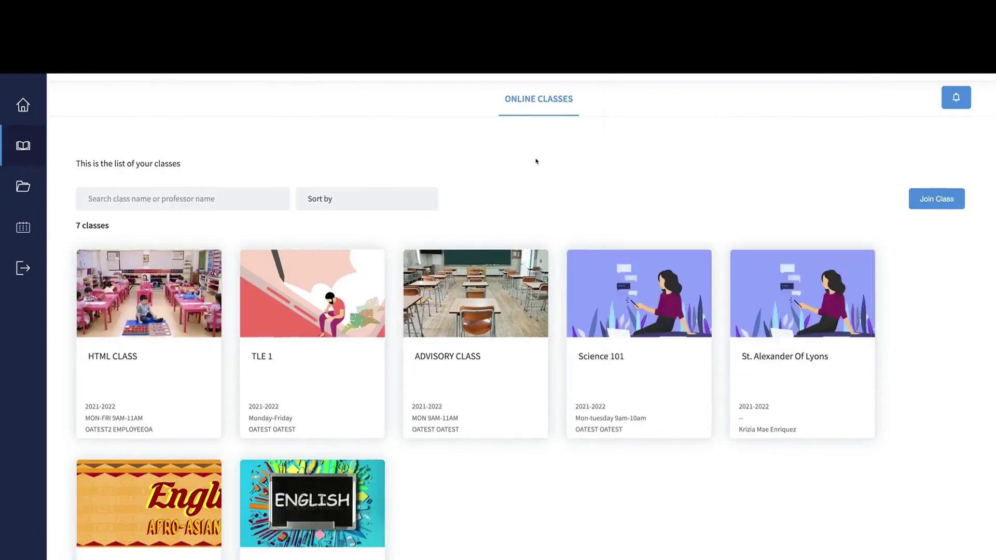
{"action": "left_click", "coordinate": [475, 319]}
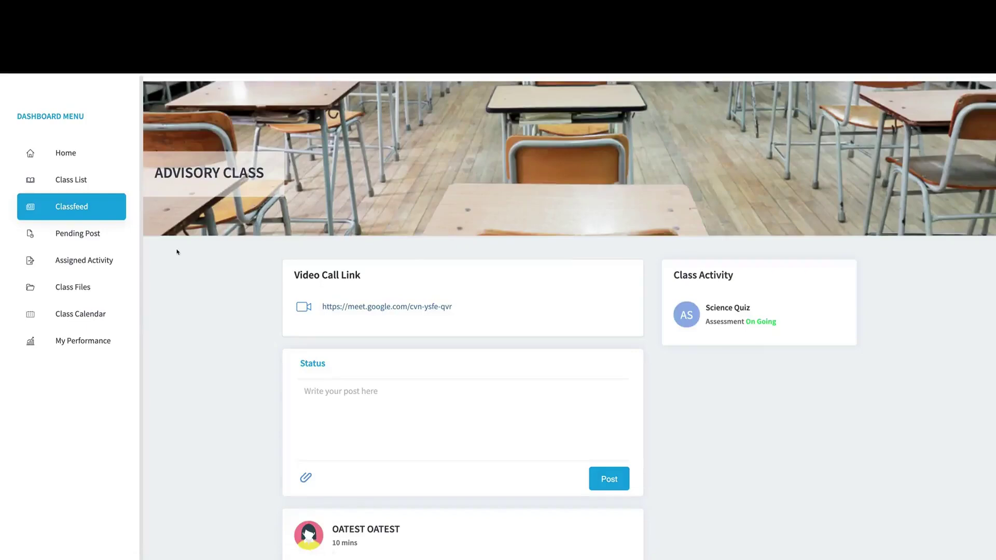
{"action": "scroll", "coordinate": [241, 306], "scroll_direction": "down", "scroll_amount": 2}
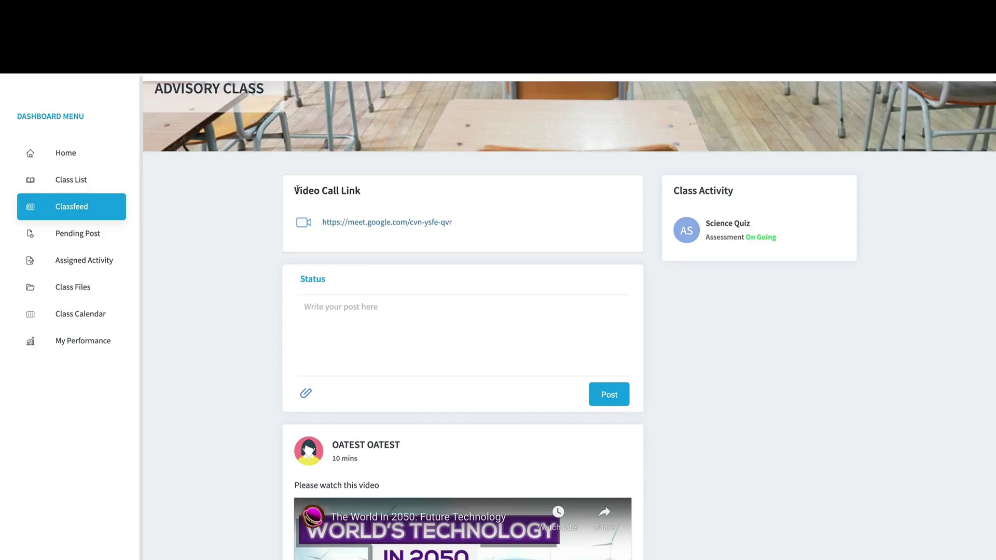
{"action": "scroll", "coordinate": [296, 188], "scroll_direction": "up", "scroll_amount": 1}
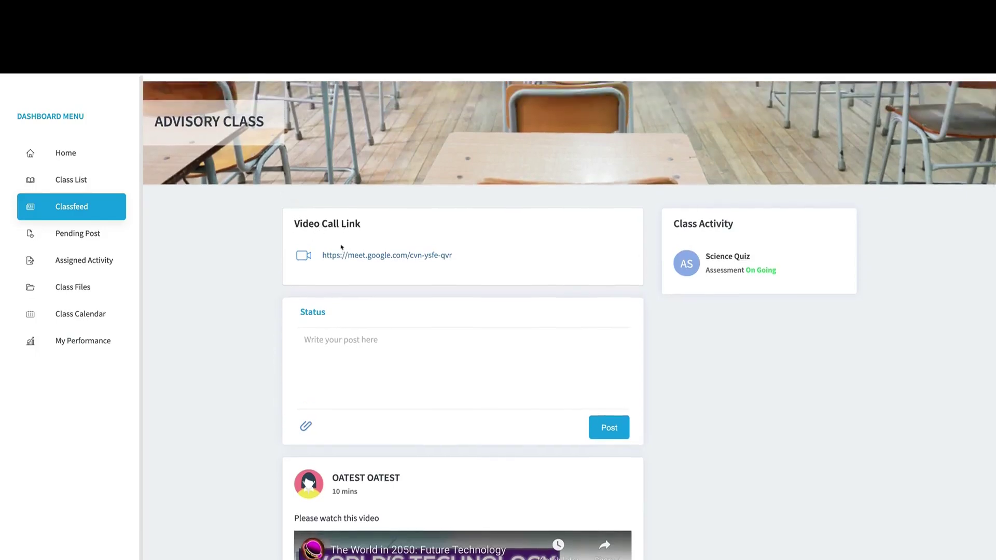
{"action": "left_click", "coordinate": [388, 260]}
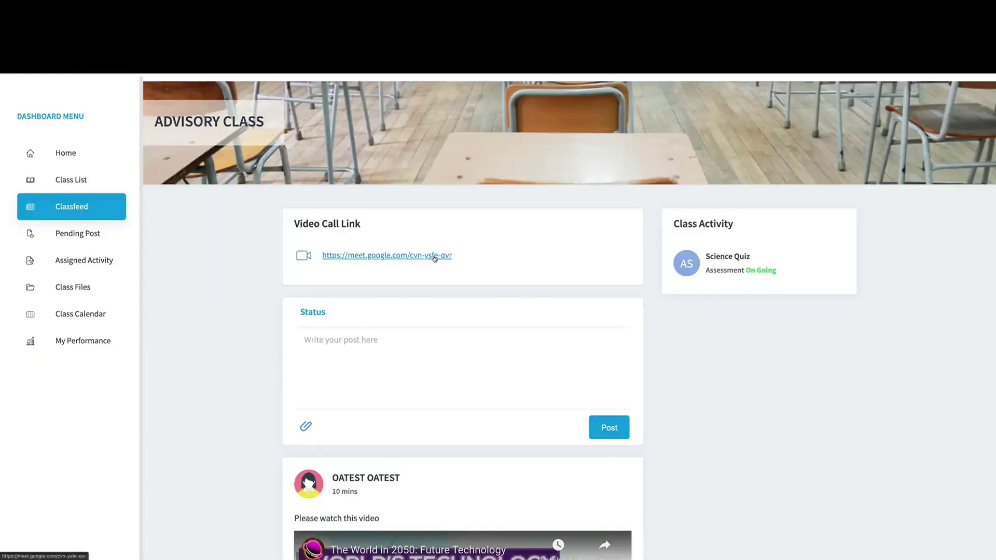
Play the embedded video "The World in 2050: Future Technology" in the class feed post
{"action": "scroll", "coordinate": [434, 258], "scroll_direction": "down", "scroll_amount": 4}
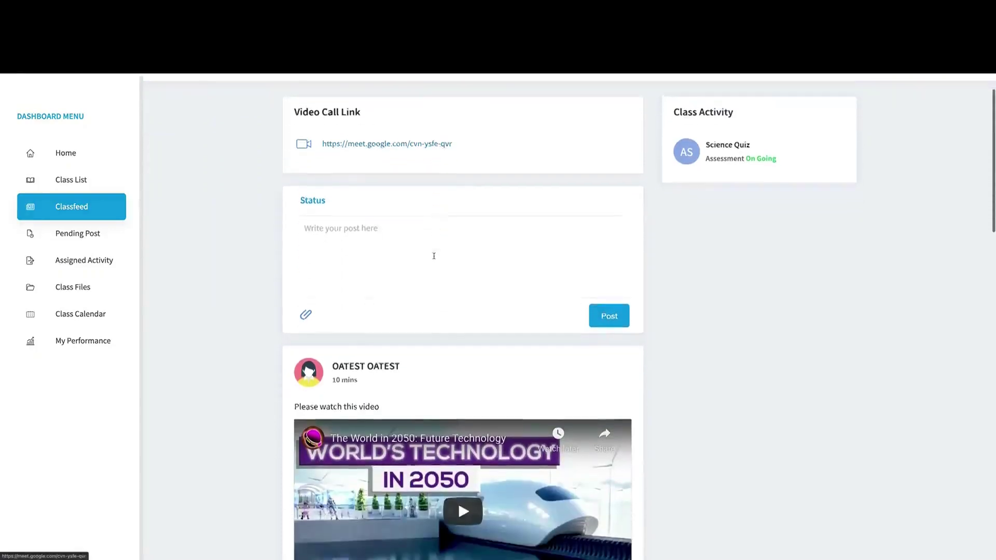
{"action": "scroll", "coordinate": [433, 258], "scroll_direction": "down", "scroll_amount": 1}
{"action": "scroll", "coordinate": [434, 258], "scroll_direction": "up", "scroll_amount": 1}
{"action": "scroll", "coordinate": [434, 258], "scroll_direction": "down", "scroll_amount": 2}
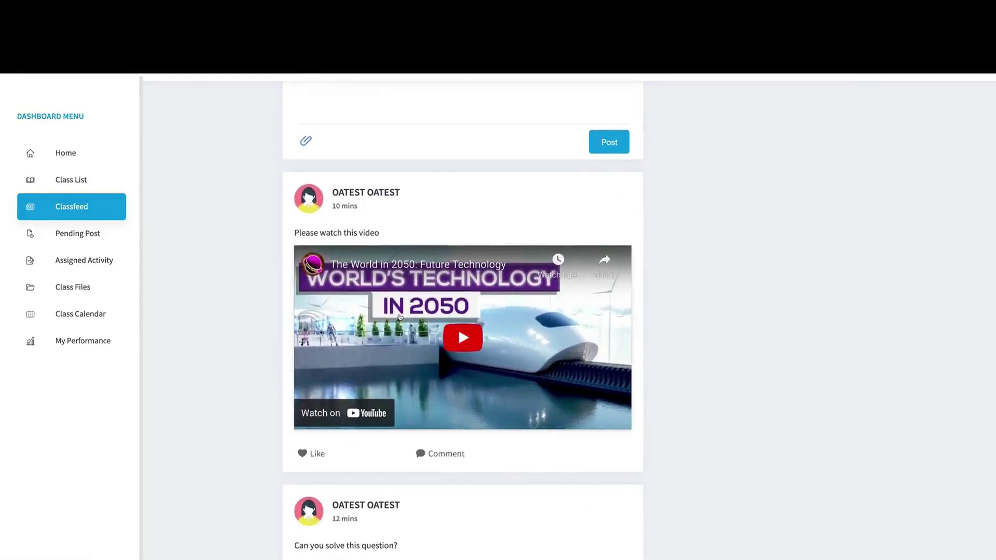
{"action": "scroll", "coordinate": [458, 314], "scroll_direction": "down", "scroll_amount": 1}
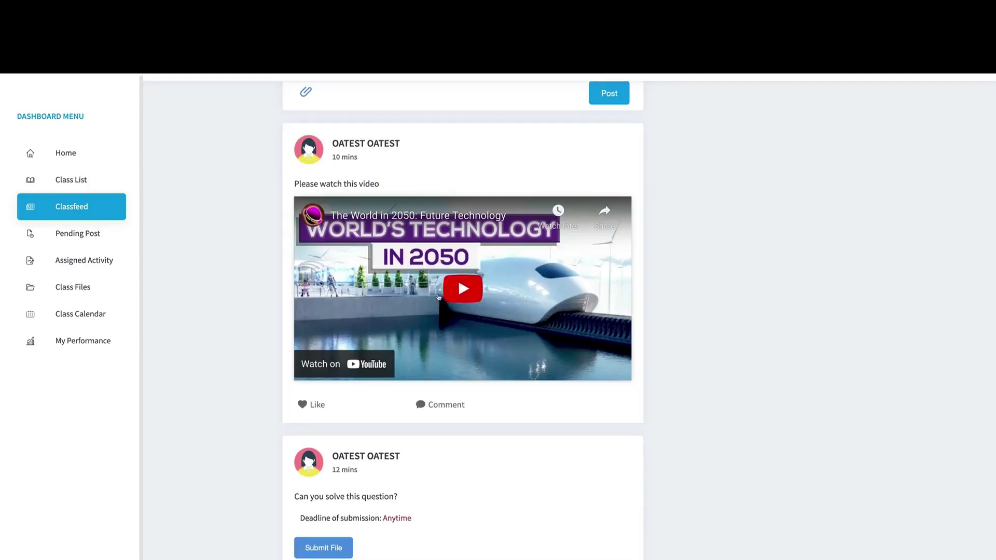
{"action": "left_click", "coordinate": [471, 293]}
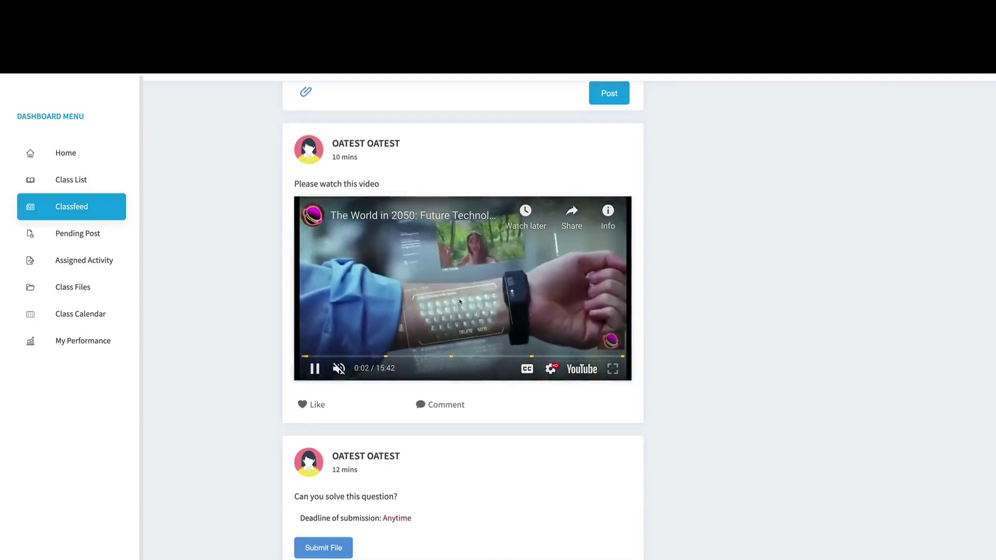
Like the 2050 technology video post with the comment "This is a great video" added, and pause its video
{"action": "scroll", "coordinate": [460, 302], "scroll_direction": "down", "scroll_amount": 1}
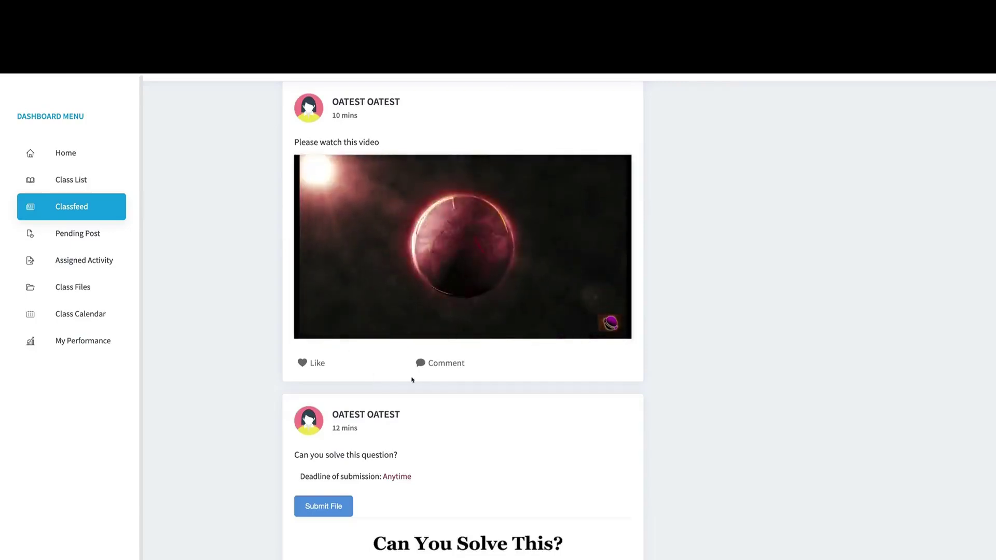
{"action": "scroll", "coordinate": [363, 322], "scroll_direction": "down", "scroll_amount": 1}
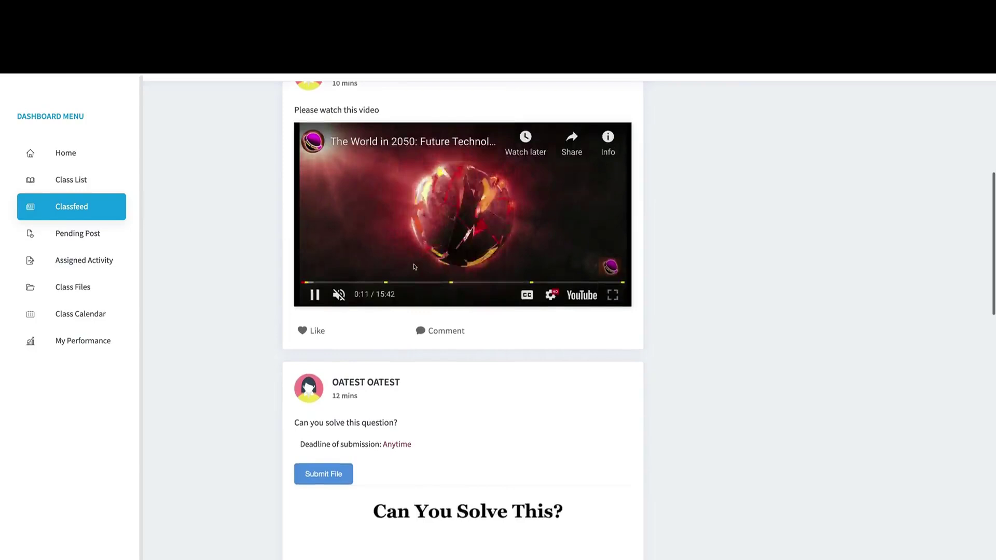
{"action": "left_click", "coordinate": [313, 333]}
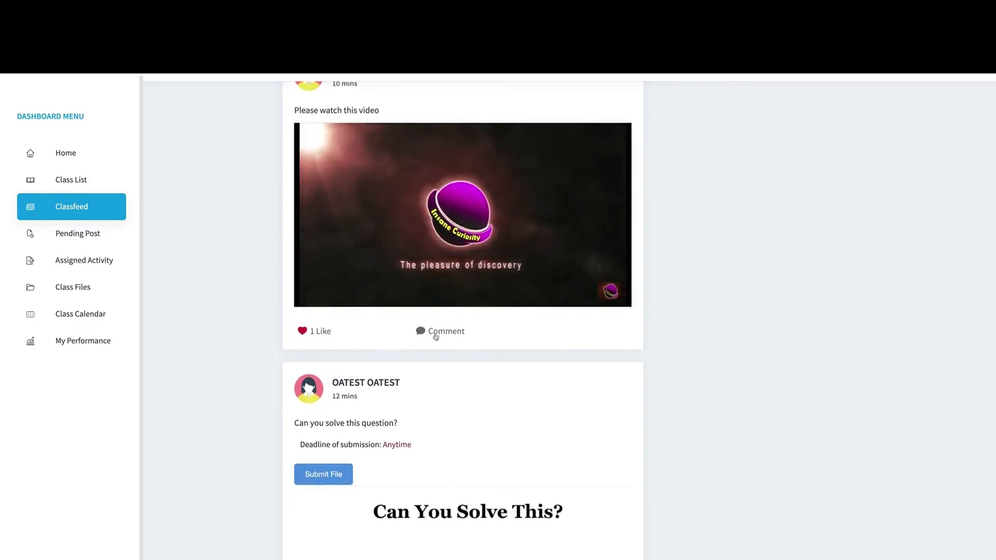
{"action": "left_click", "coordinate": [437, 337]}
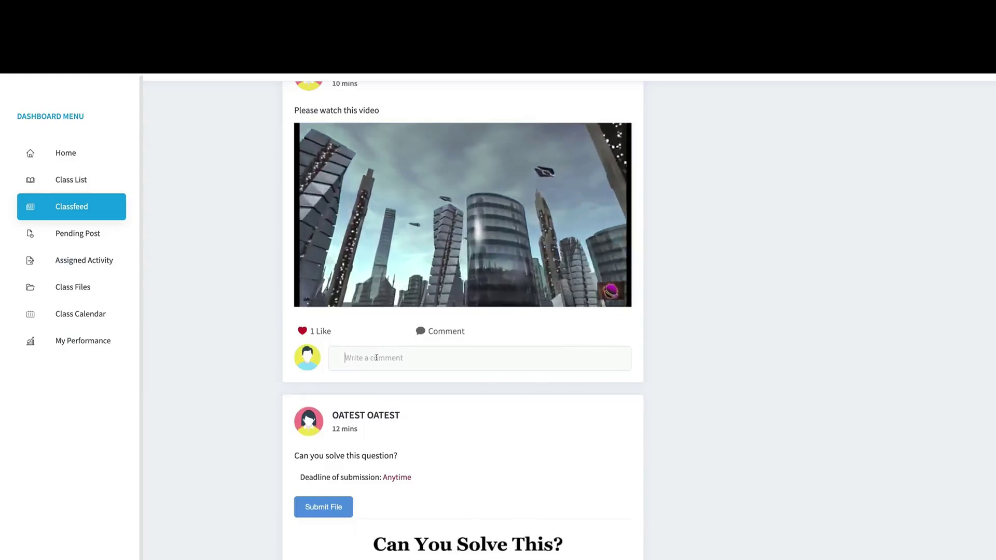
{"action": "type", "text": "This is a great video"}
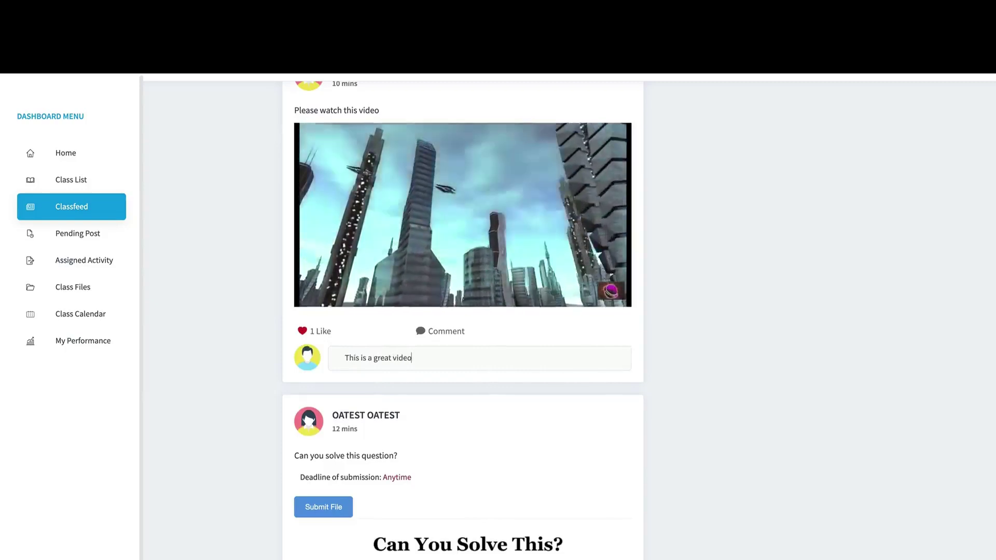
{"action": "key", "text": "Return"}
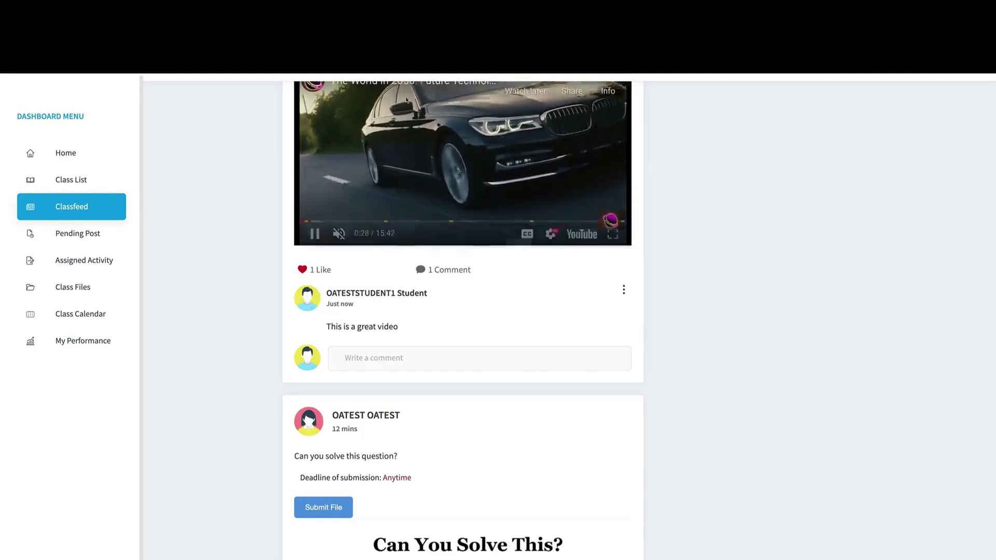
{"action": "left_click", "coordinate": [315, 233]}
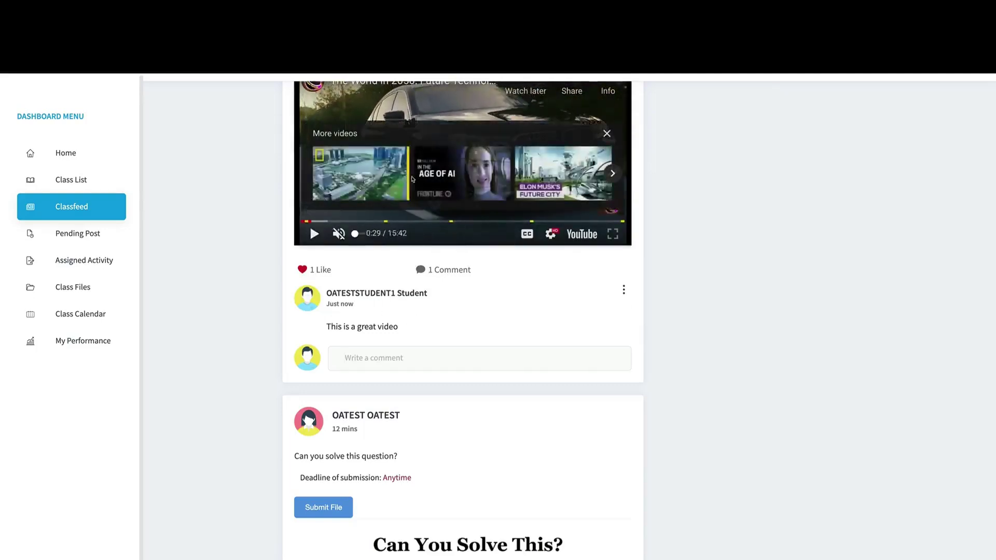
Submit a response to the "Can you solve this question?" post with the caption "My answer is 10" and no file
{"action": "scroll", "coordinate": [412, 179], "scroll_direction": "down", "scroll_amount": 5}
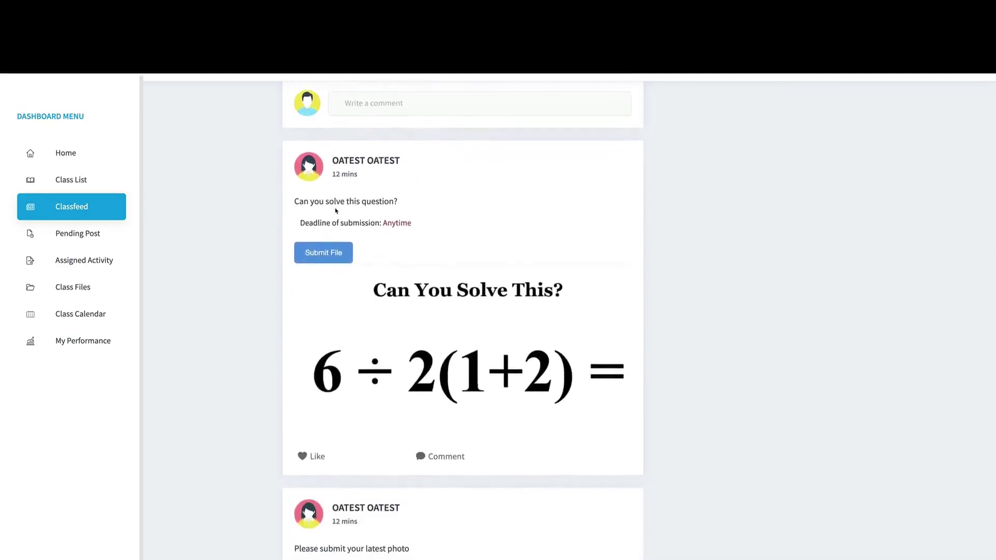
{"action": "scroll", "coordinate": [336, 210], "scroll_direction": "down", "scroll_amount": 1}
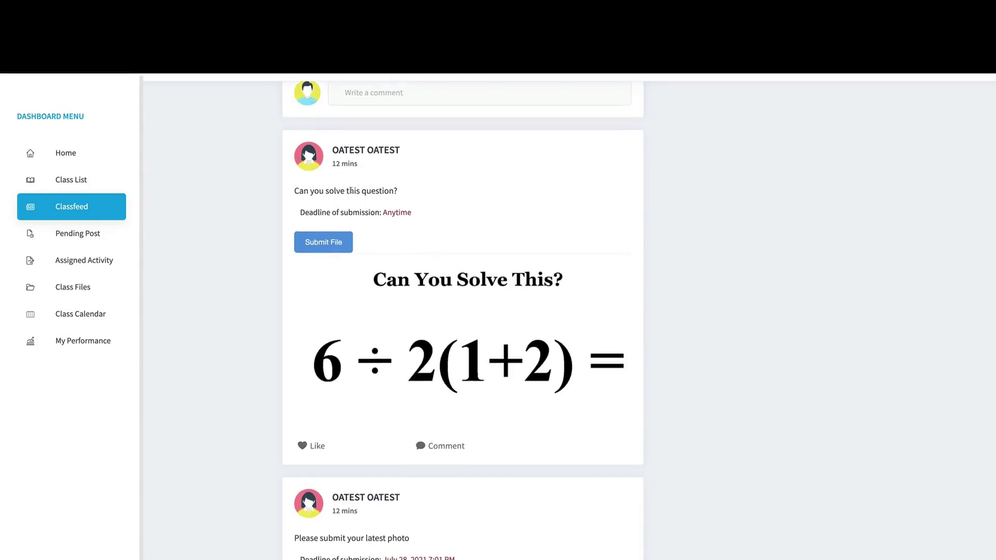
{"action": "left_click", "coordinate": [319, 243]}
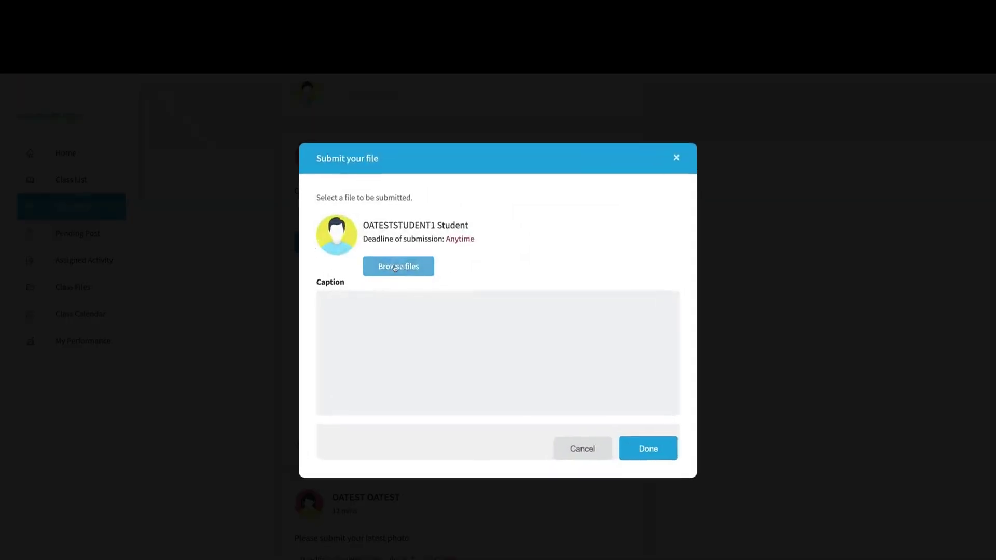
{"action": "left_click", "coordinate": [386, 319]}
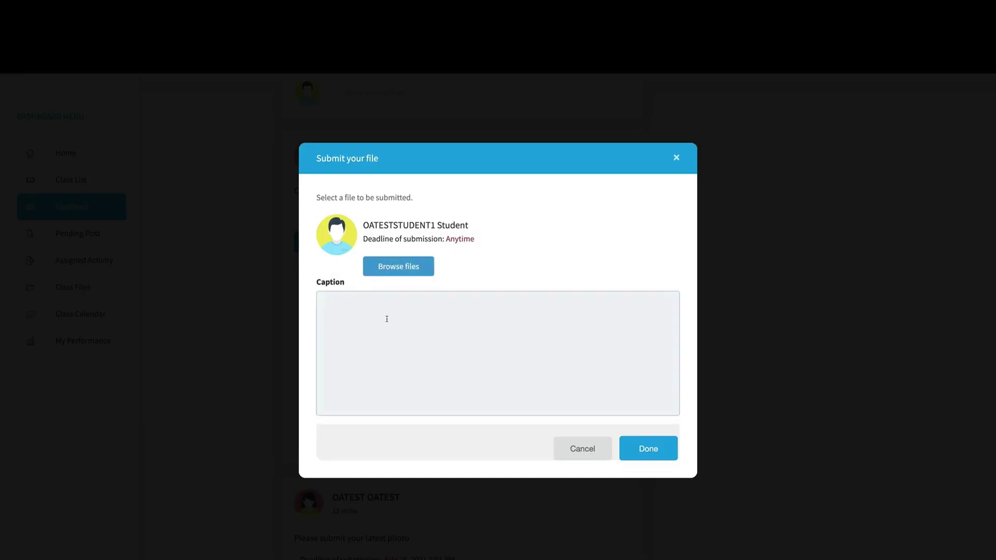
{"action": "type", "text": "MY"}
{"action": "key", "text": "BackSpace"}
{"action": "type", "text": "y answer is 10"}
{"action": "left_click", "coordinate": [661, 451]}
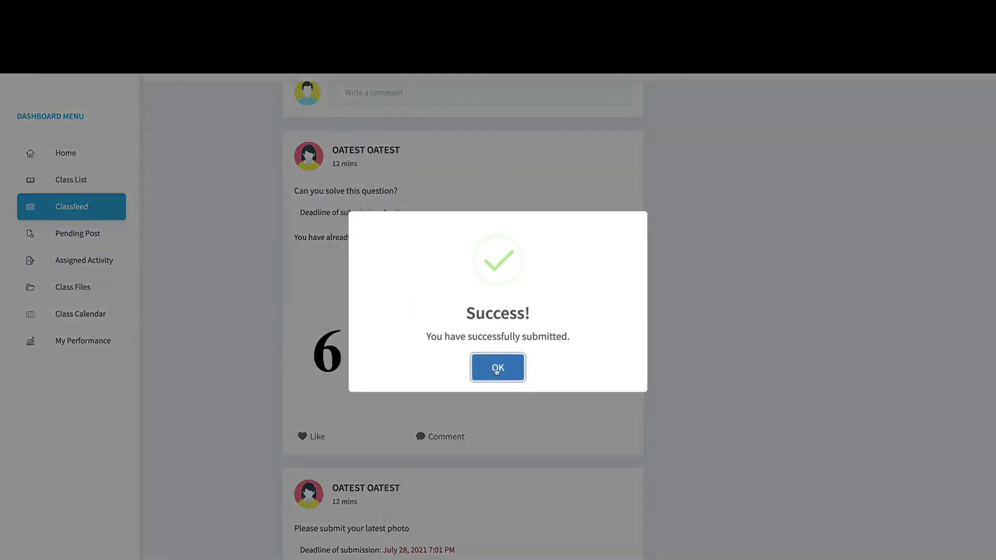
{"action": "left_click", "coordinate": [497, 370]}
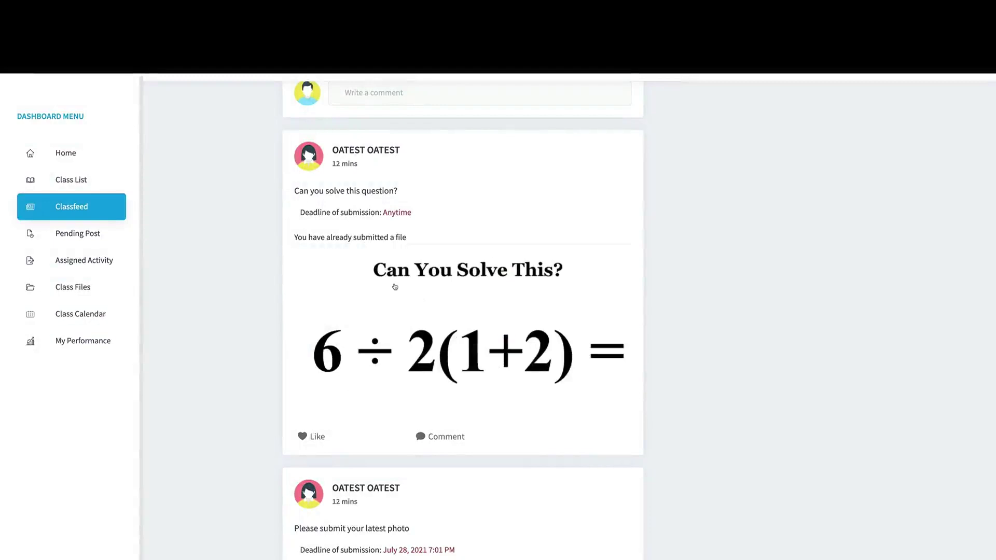
Submit the image 1.jpg to the "Please submit your latest photo" post, clearing the leftover caption
{"action": "scroll", "coordinate": [395, 287], "scroll_direction": "down", "scroll_amount": 2}
{"action": "scroll", "coordinate": [395, 287], "scroll_direction": "down", "scroll_amount": 2}
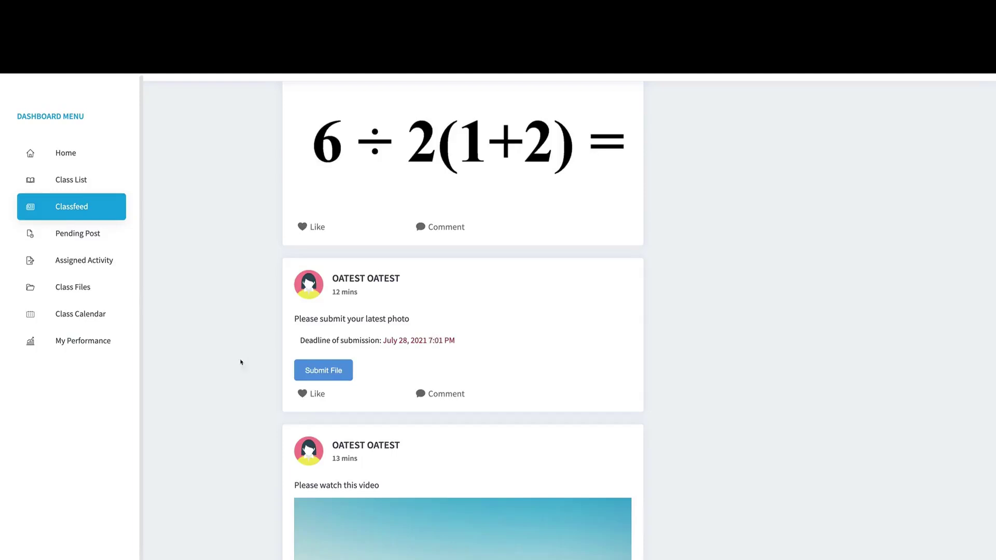
{"action": "left_click", "coordinate": [321, 371]}
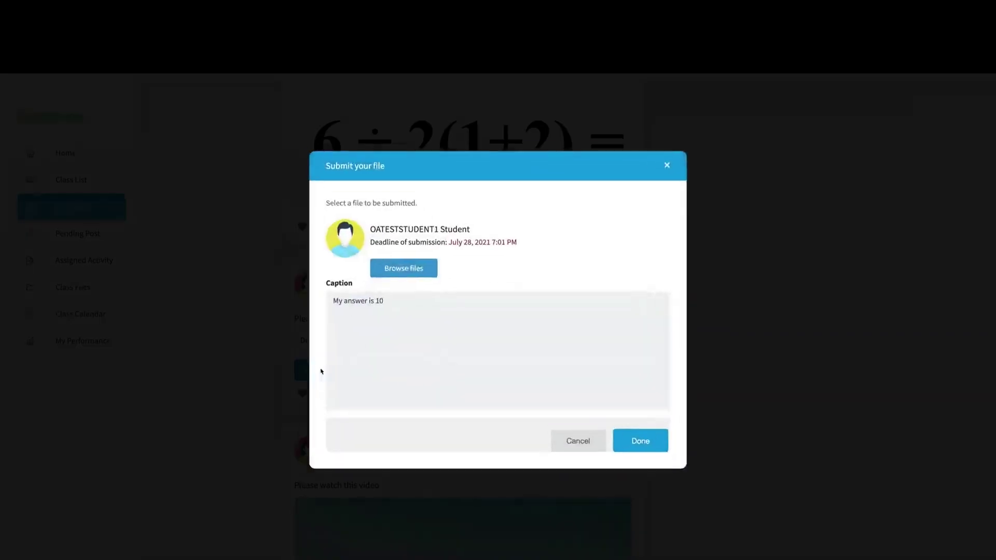
{"action": "left_click", "coordinate": [402, 268]}
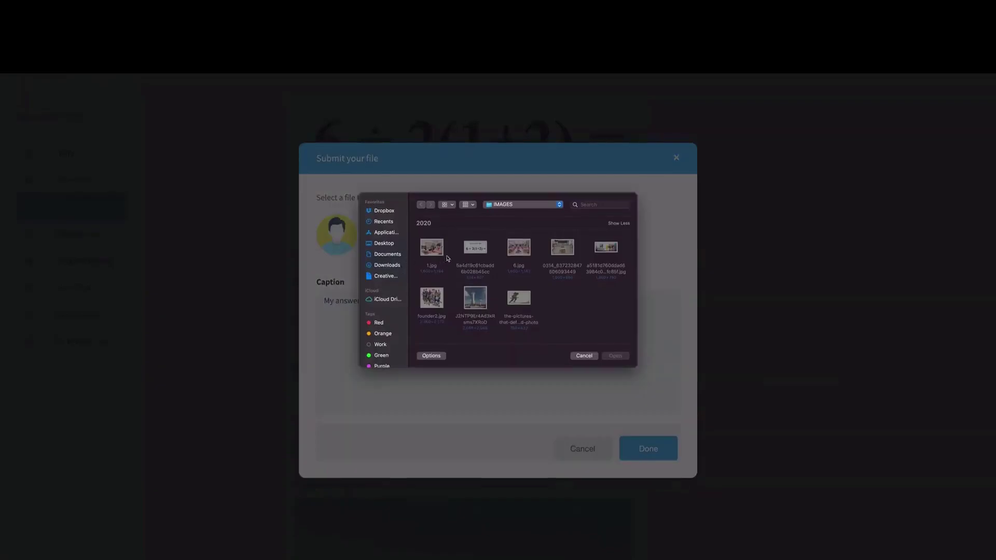
{"action": "double_click", "coordinate": [437, 246]}
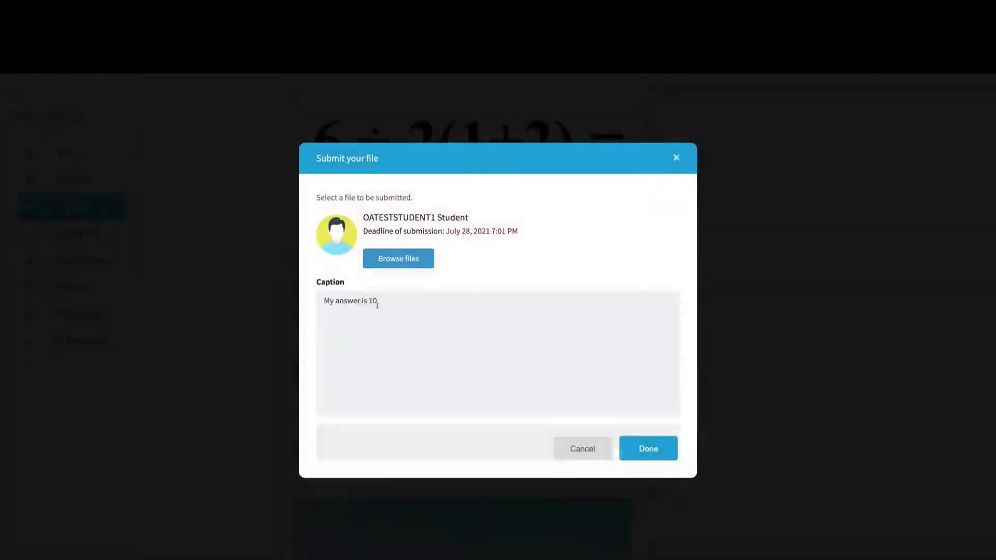
{"action": "key", "text": "super+a"}
{"action": "left_click", "coordinate": [418, 353]}
{"action": "key", "text": "super+a"}
{"action": "key", "text": "BackSpace"}
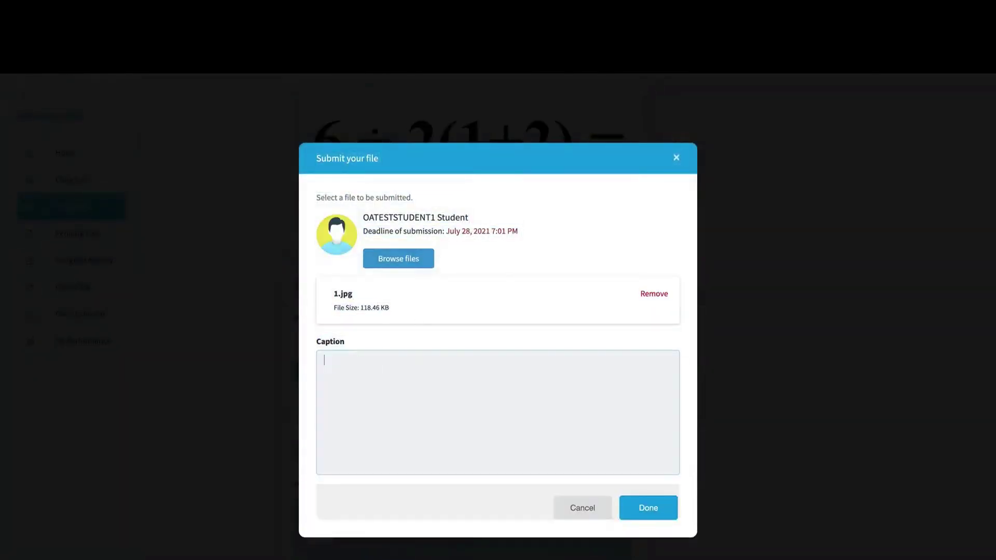
{"action": "left_click", "coordinate": [652, 513]}
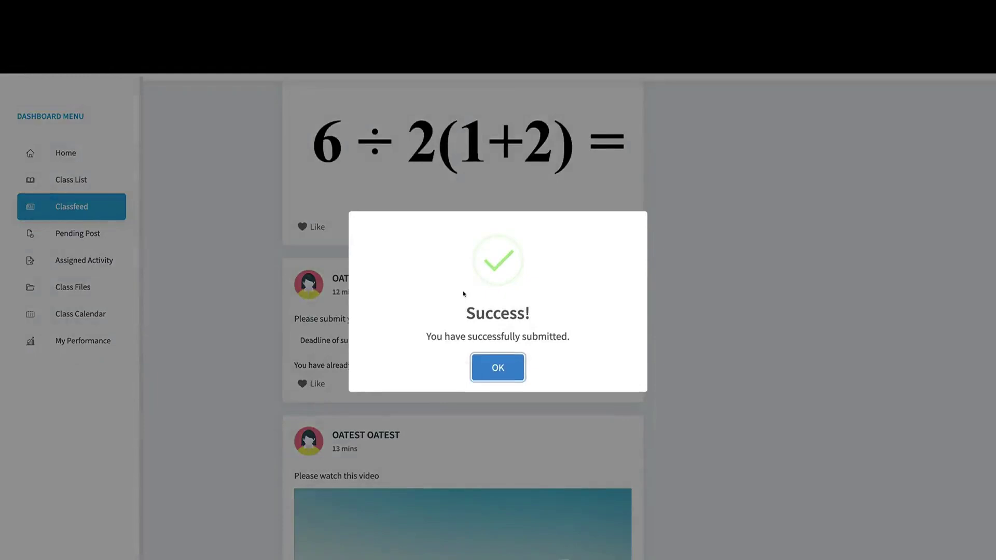
{"action": "left_click", "coordinate": [499, 367]}
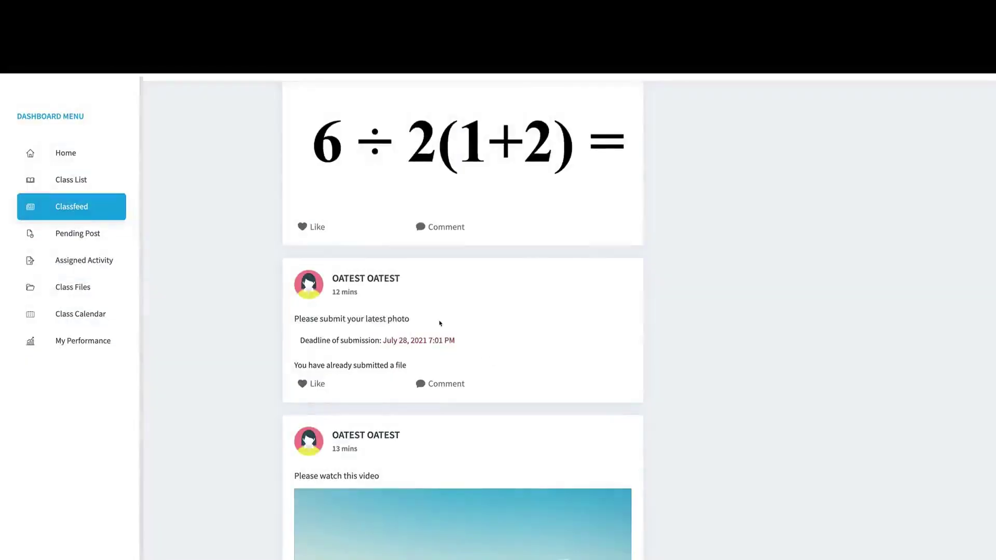
Play the video "The Power Of Teamwork - Funny Animation.mp4" in its post, adjust its volume and pause it
{"action": "scroll", "coordinate": [440, 324], "scroll_direction": "down", "scroll_amount": 5}
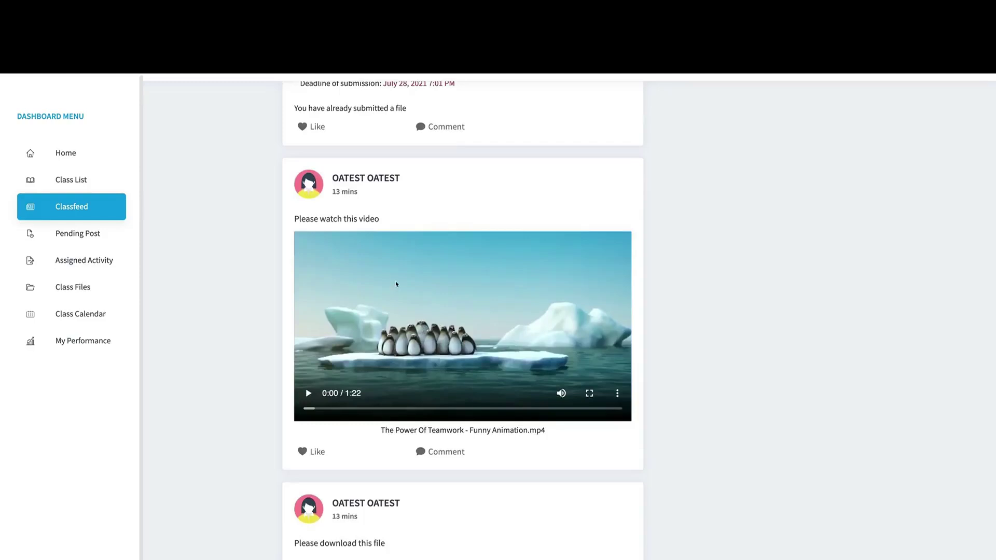
{"action": "scroll", "coordinate": [341, 382], "scroll_direction": "down", "scroll_amount": 1}
{"action": "left_click", "coordinate": [347, 368]}
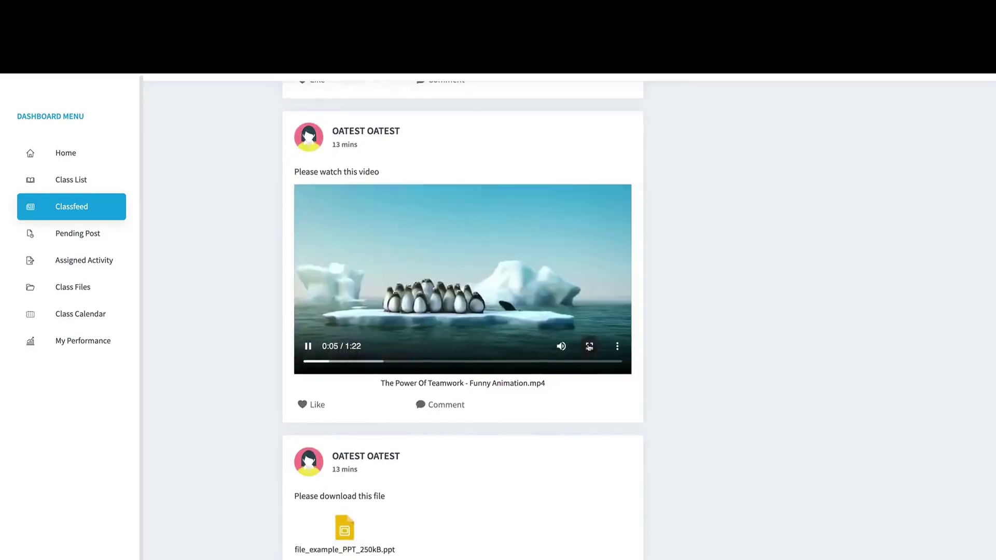
{"action": "mouse_move", "coordinate": [560, 347]}
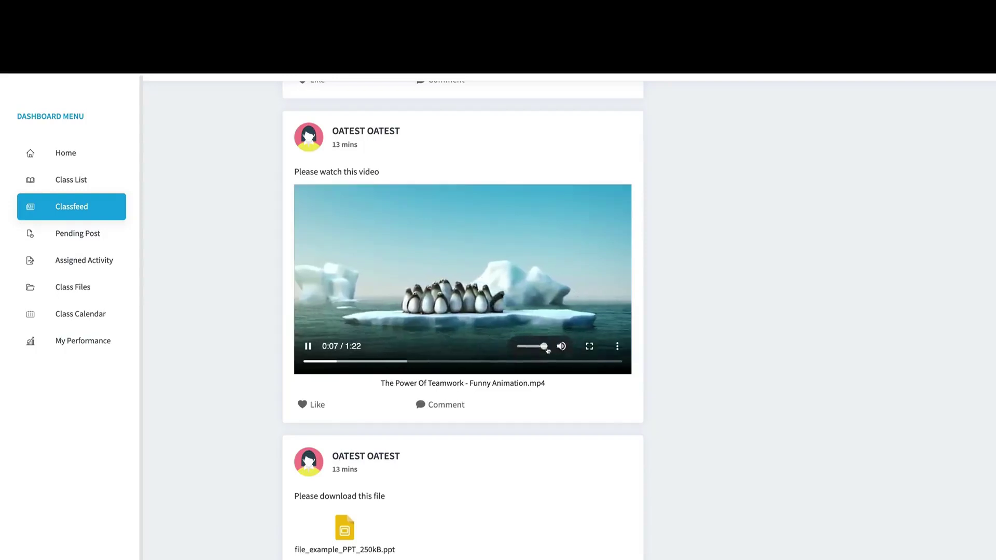
{"action": "left_click_drag", "start_coordinate": [542, 348], "coordinate": [536, 349]}
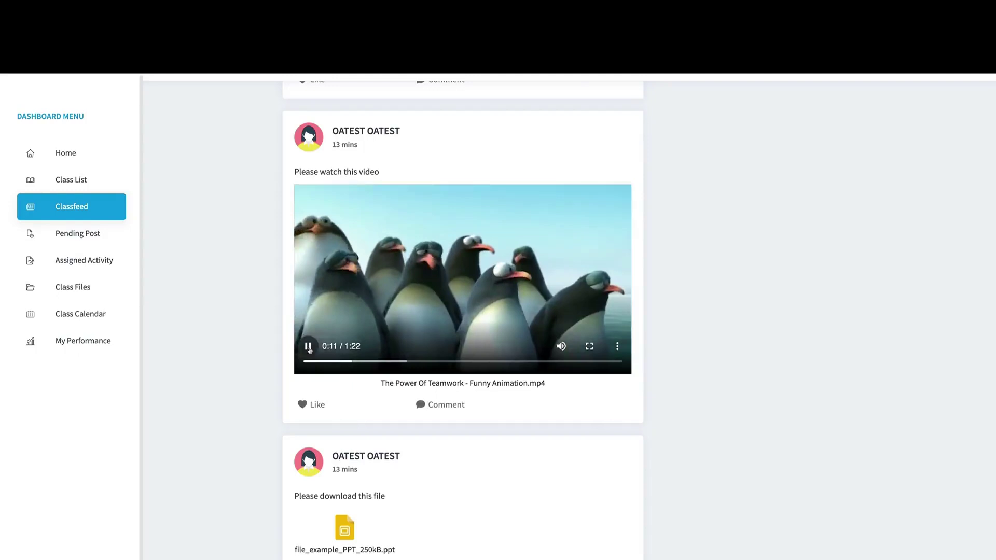
{"action": "left_click", "coordinate": [308, 347]}
Download file_example_PPT_250kB.ppt from the "Please download this file" post
{"action": "scroll", "coordinate": [384, 355], "scroll_direction": "down", "scroll_amount": 3}
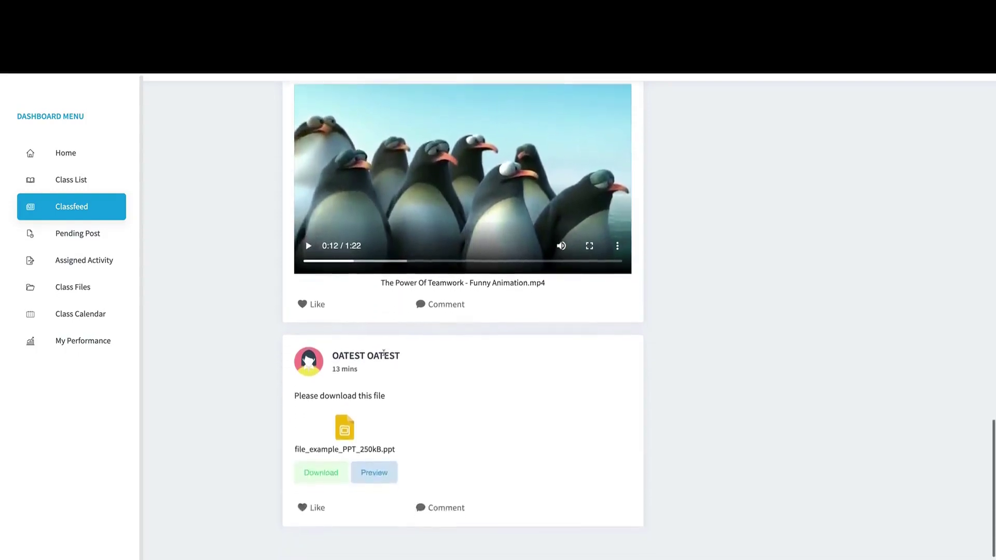
{"action": "scroll", "coordinate": [385, 356], "scroll_direction": "down", "scroll_amount": 1}
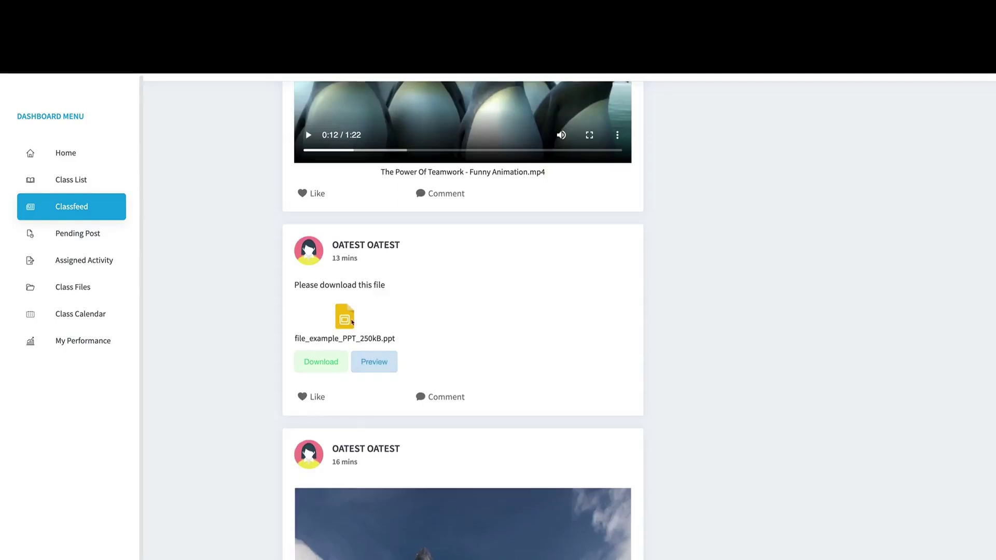
{"action": "scroll", "coordinate": [352, 322], "scroll_direction": "down", "scroll_amount": 1}
{"action": "left_click", "coordinate": [332, 315]}
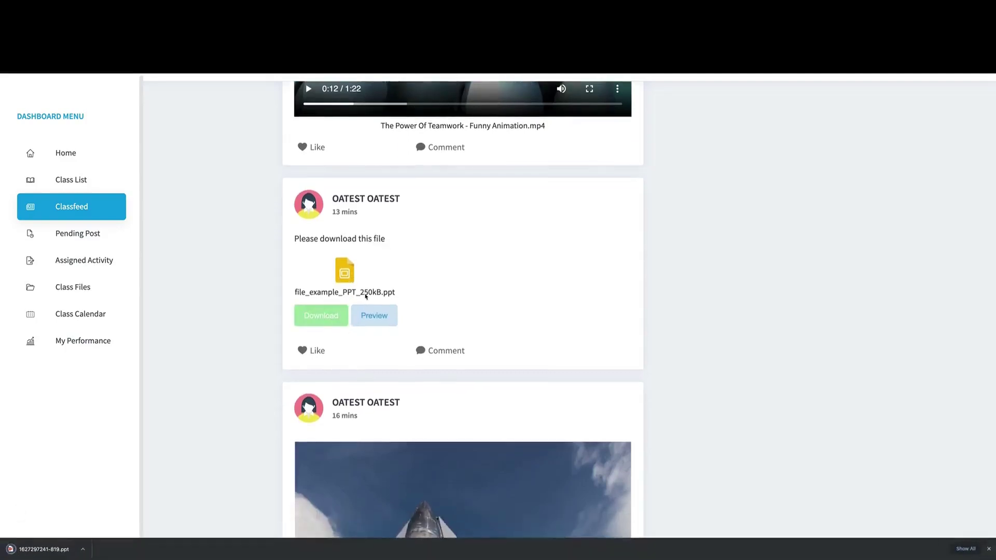
Look through the remaining class feed posts to the end of the feed, and return to its beginning
{"action": "scroll", "coordinate": [412, 296], "scroll_direction": "down", "scroll_amount": 1}
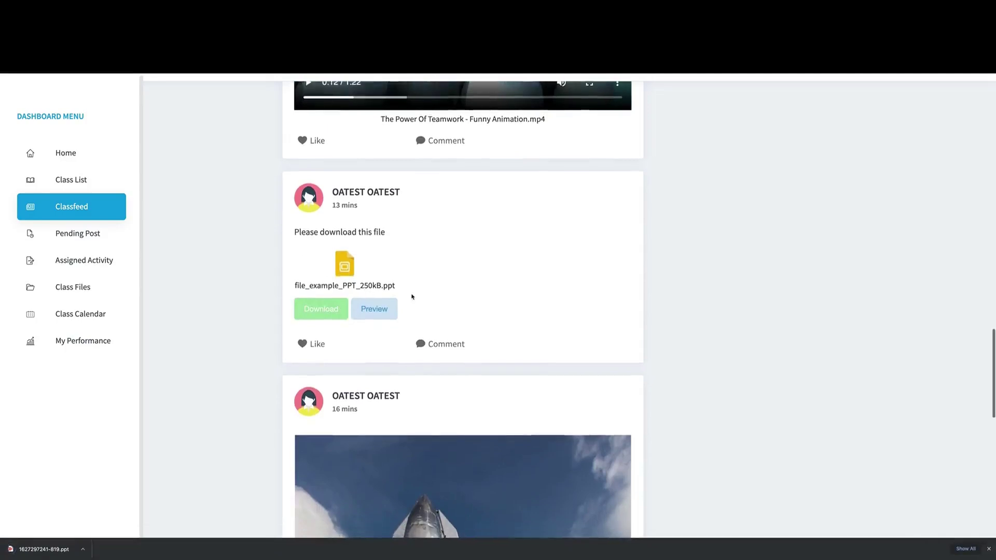
{"action": "scroll", "coordinate": [412, 297], "scroll_direction": "down", "scroll_amount": 5}
{"action": "scroll", "coordinate": [469, 313], "scroll_direction": "down", "scroll_amount": 8}
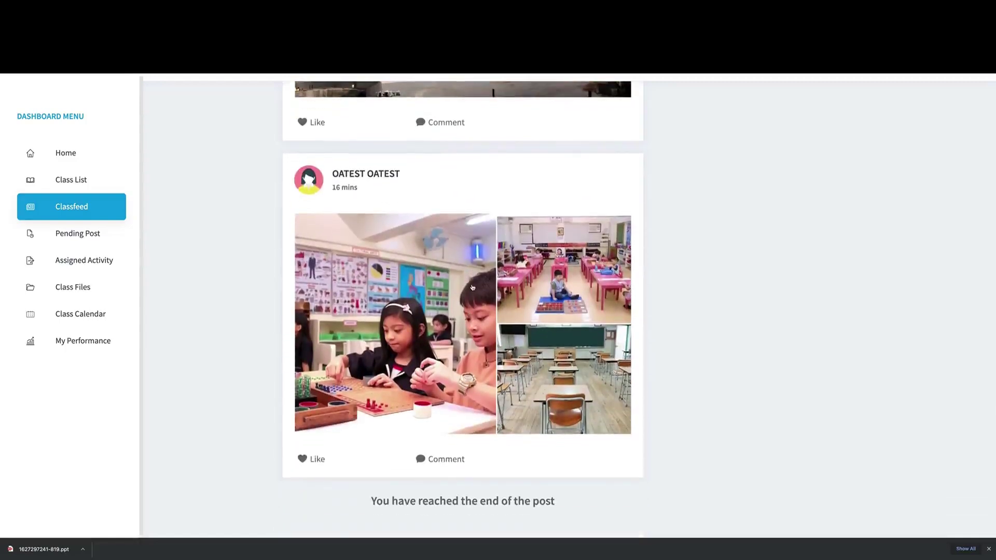
{"action": "scroll", "coordinate": [472, 287], "scroll_direction": "up", "scroll_amount": 20}
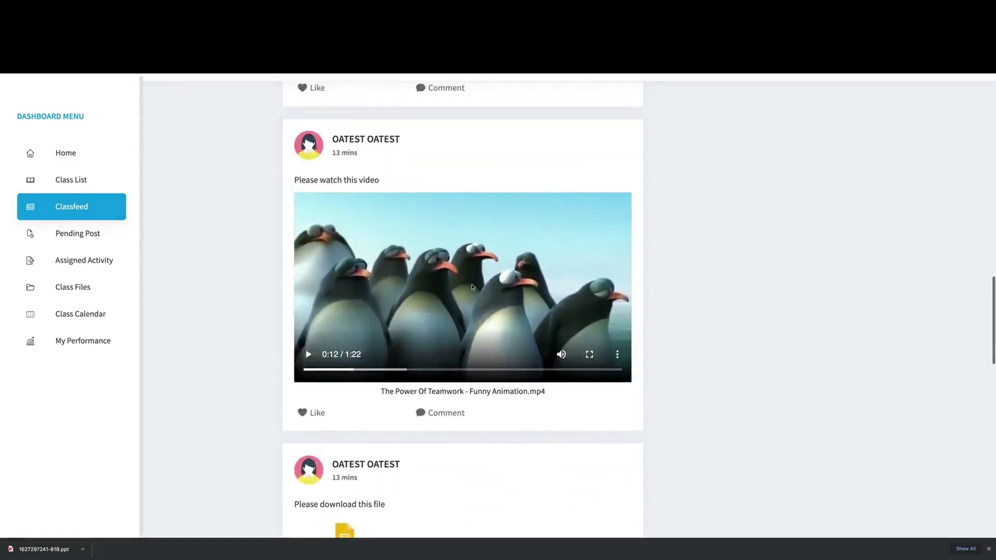
{"action": "scroll", "coordinate": [472, 287], "scroll_direction": "up", "scroll_amount": 1}
{"action": "scroll", "coordinate": [472, 287], "scroll_direction": "up", "scroll_amount": 10}
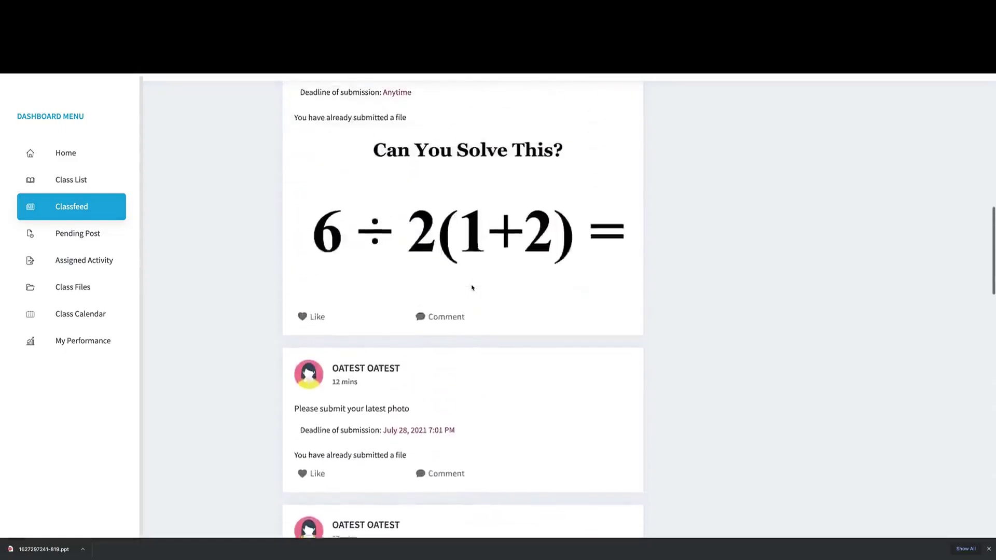
{"action": "scroll", "coordinate": [472, 287], "scroll_direction": "up", "scroll_amount": 15}
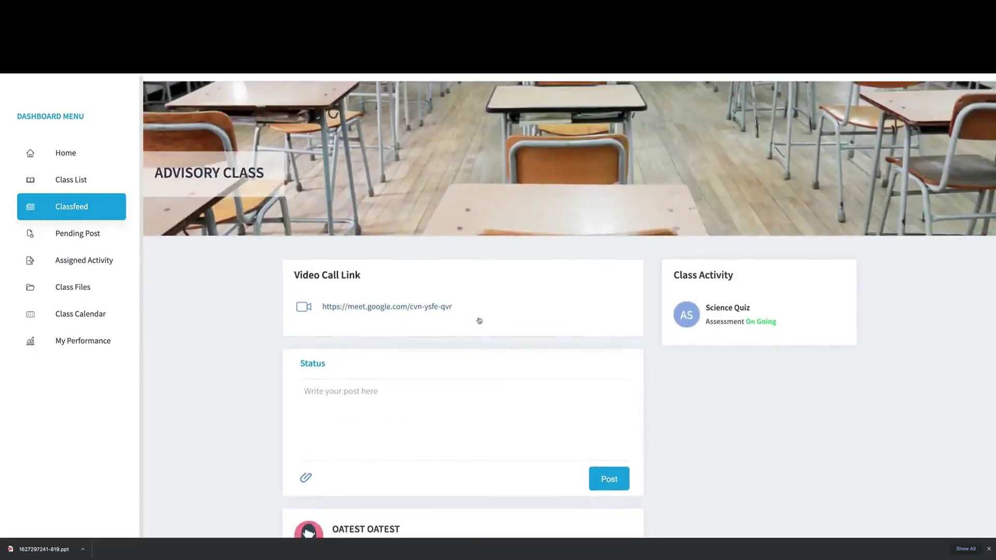
{"action": "scroll", "coordinate": [660, 363], "scroll_direction": "up", "scroll_amount": 1}
Publish a status reading "Sample post" to the ADVISORY CLASS feed and acknowledge the confirmation
{"action": "scroll", "coordinate": [520, 371], "scroll_direction": "down", "scroll_amount": 1}
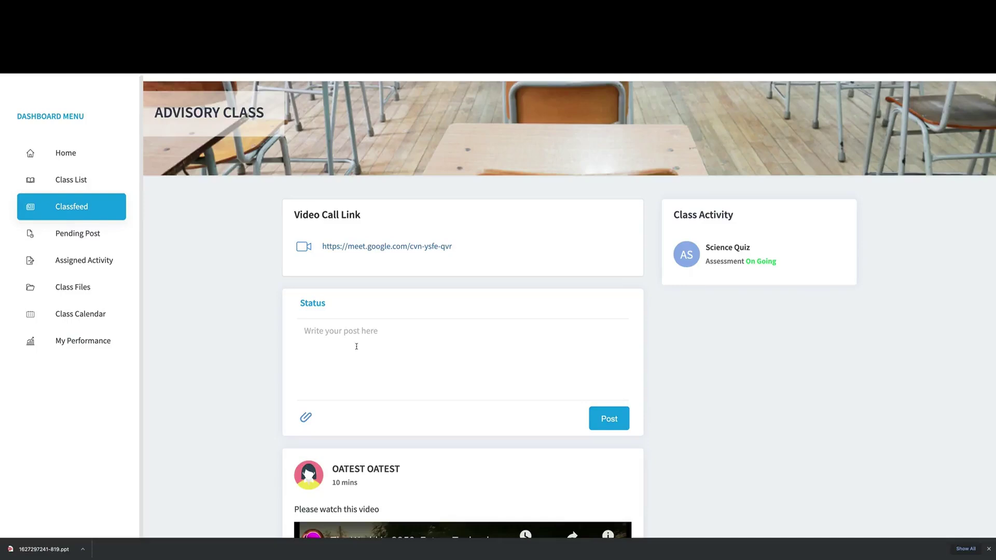
{"action": "type", "text": "Sample post"}
{"action": "scroll", "coordinate": [521, 434], "scroll_direction": "down", "scroll_amount": 2}
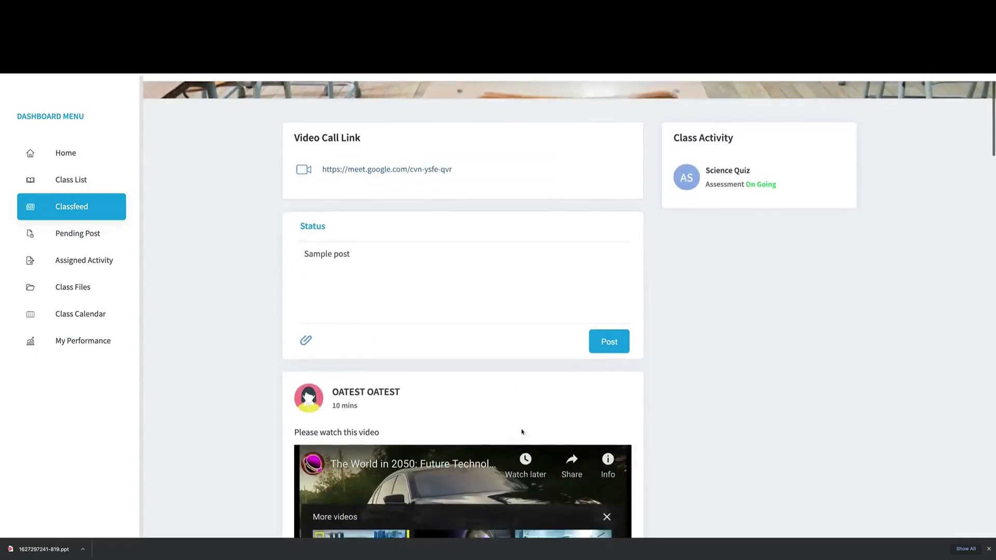
{"action": "left_click", "coordinate": [611, 346]}
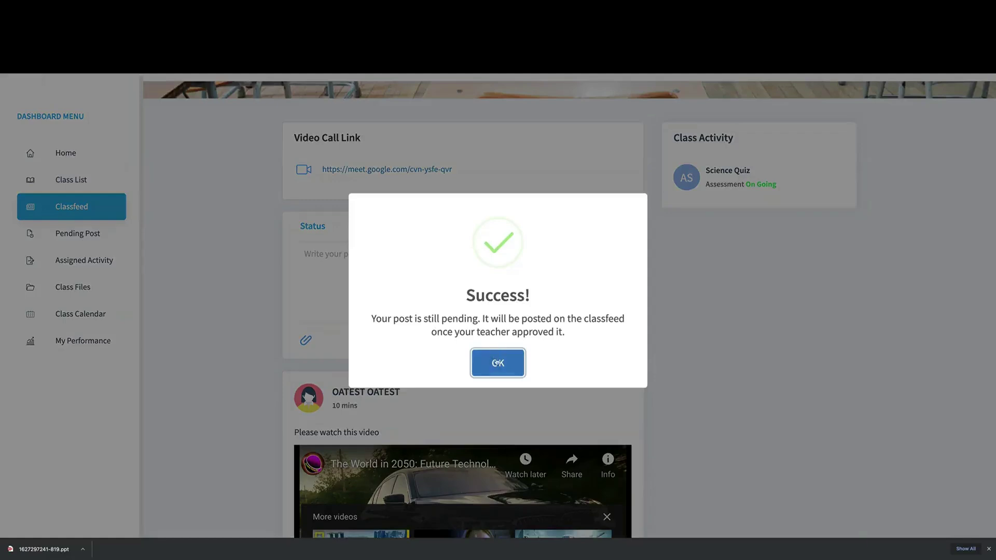
{"action": "left_click", "coordinate": [497, 363]}
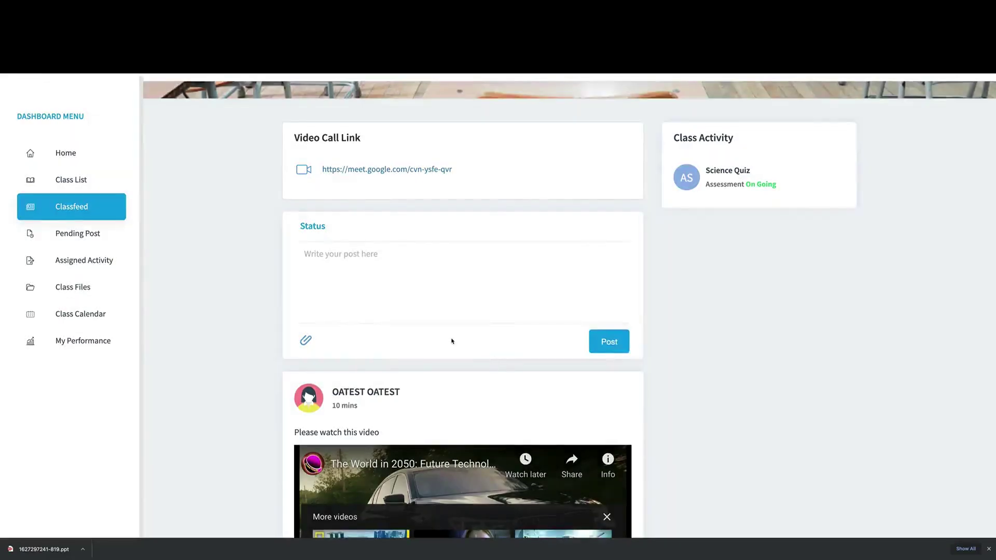
Open the ADVISORY CLASS Science Quiz from the home page's class activities and start taking it
{"action": "scroll", "coordinate": [305, 318], "scroll_direction": "down", "scroll_amount": 3}
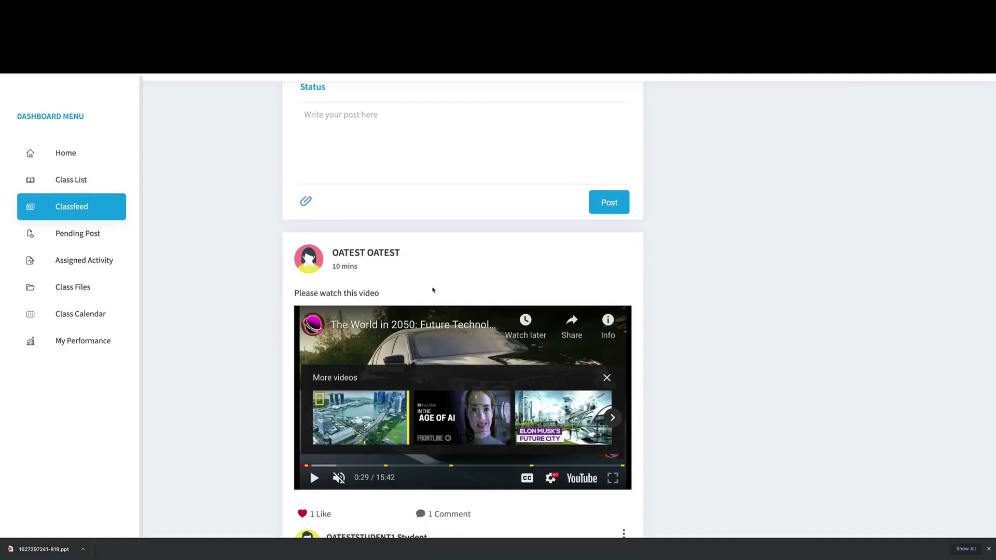
{"action": "scroll", "coordinate": [433, 290], "scroll_direction": "up", "scroll_amount": 2}
{"action": "scroll", "coordinate": [433, 290], "scroll_direction": "up", "scroll_amount": 4}
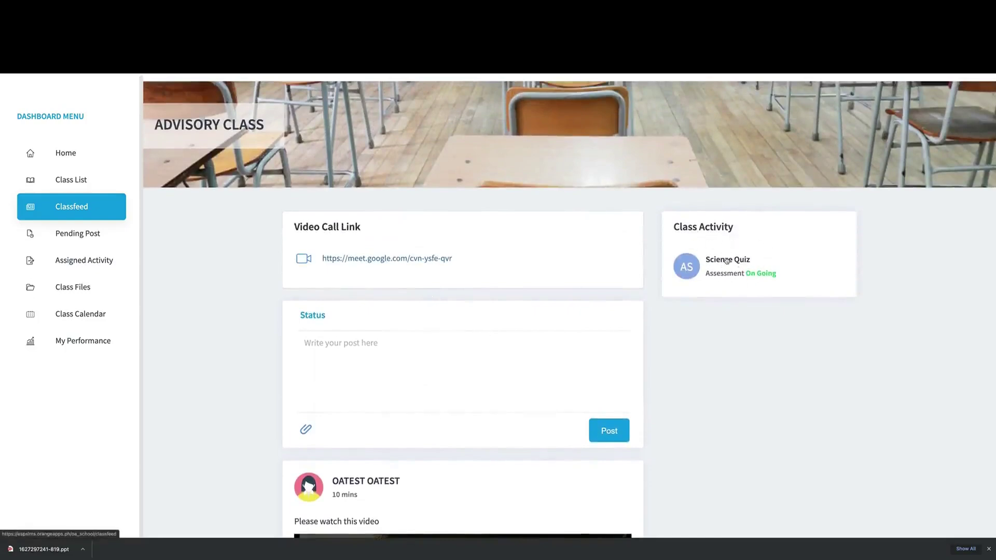
{"action": "left_click", "coordinate": [65, 157]}
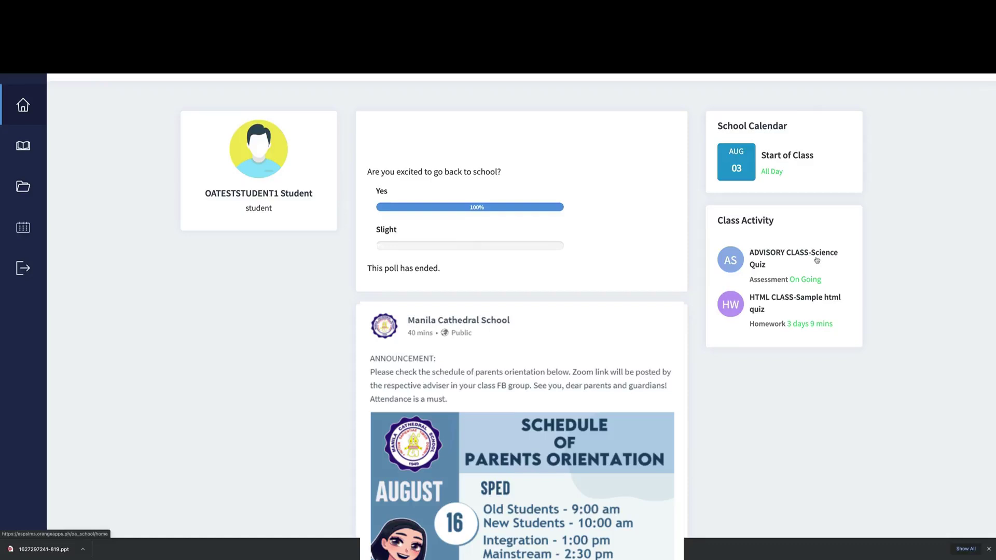
{"action": "scroll", "coordinate": [797, 262], "scroll_direction": "down", "scroll_amount": 1}
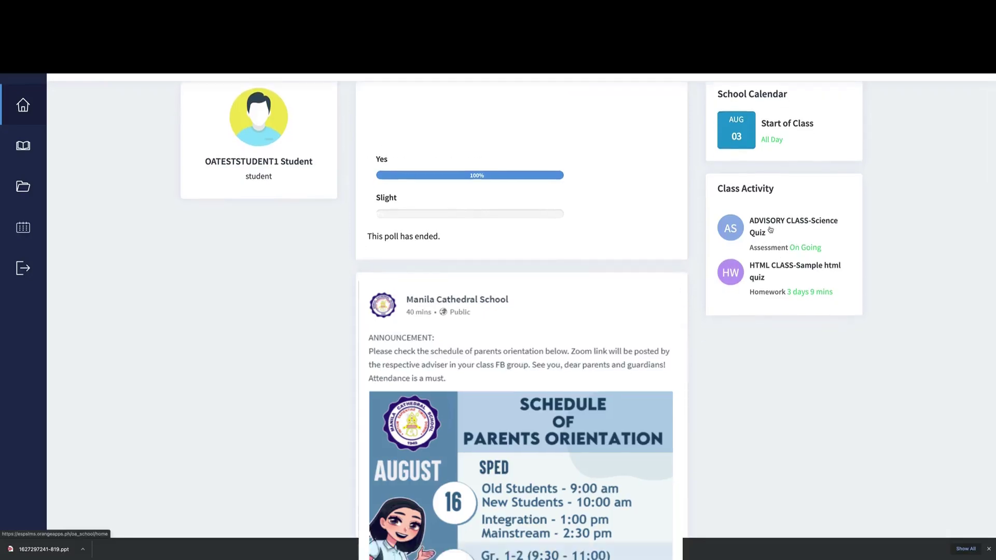
{"action": "left_click", "coordinate": [770, 230]}
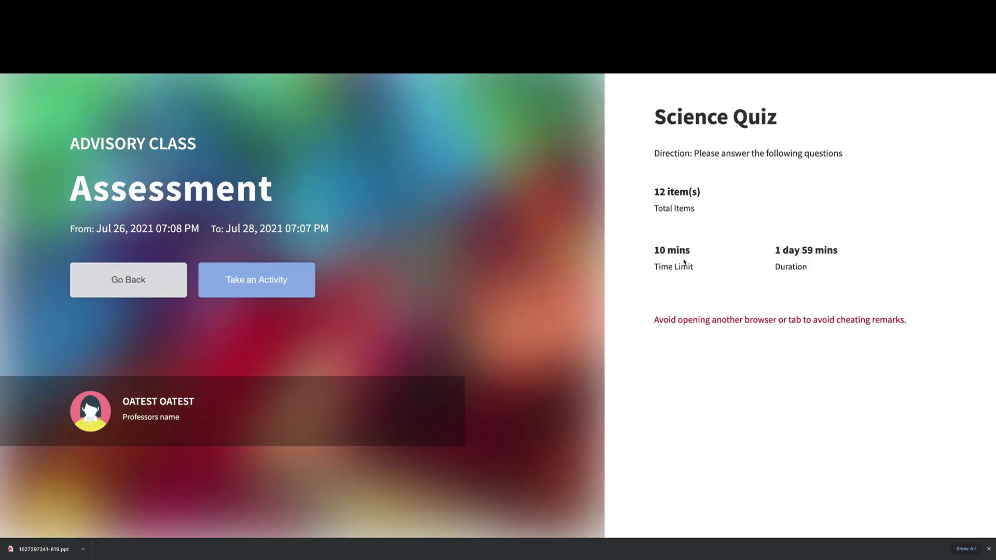
{"action": "left_click", "coordinate": [272, 281]}
{"action": "left_click", "coordinate": [458, 355]}
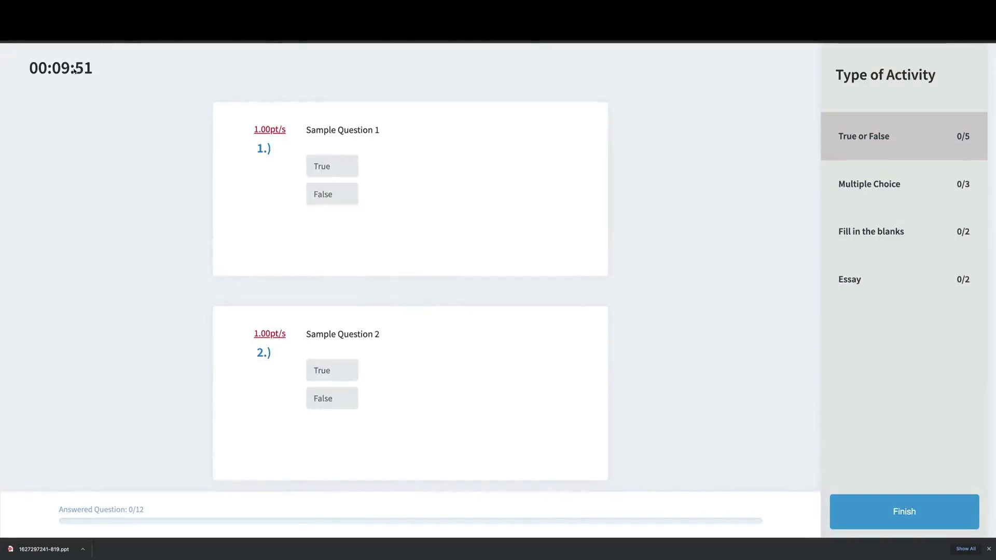
Examine the countdown timer and the first True or False questions of the Science Quiz
{"action": "key", "text": "ctrl+plus"}
{"action": "key", "text": "ctrl+minus"}
{"action": "key", "text": "ctrl+plus"}
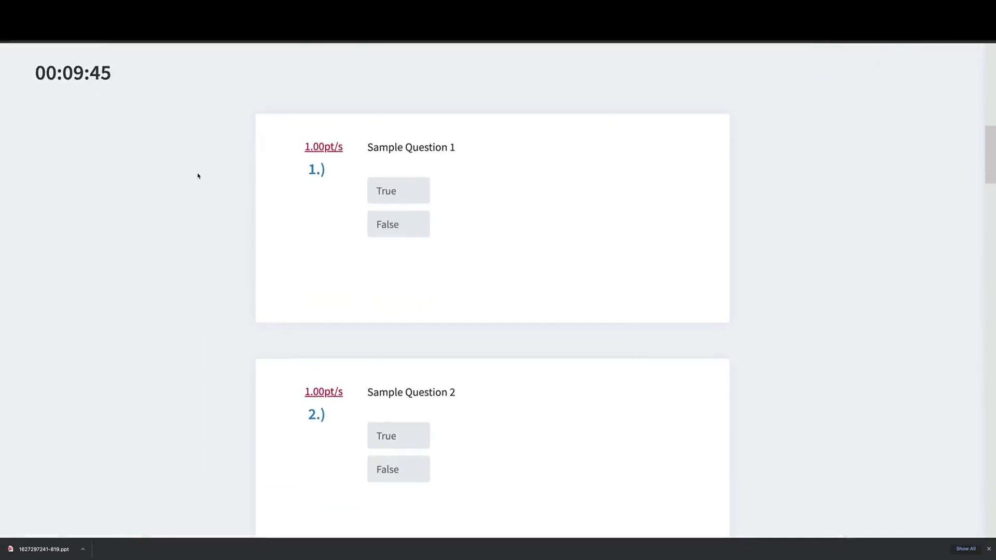
{"action": "key", "text": "ctrl+minus"}
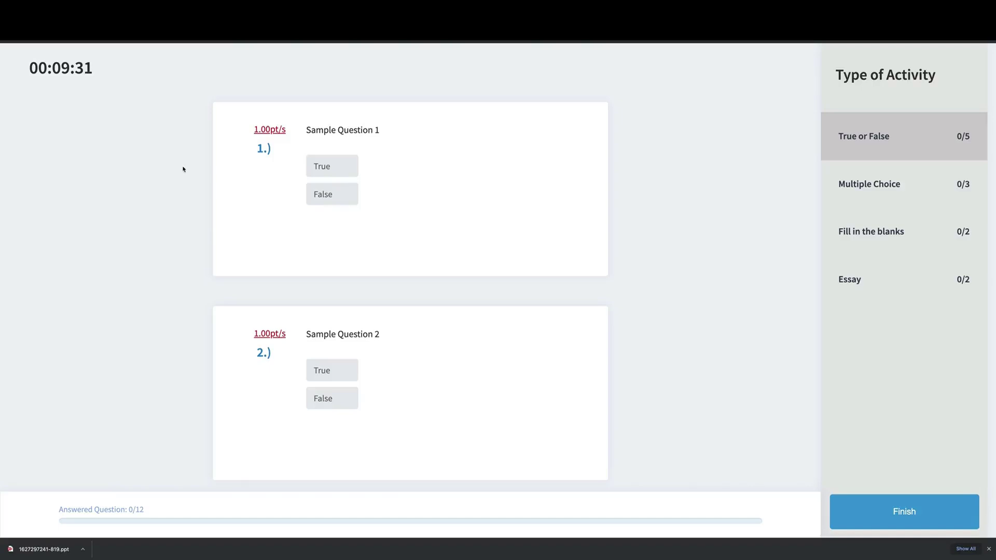
{"action": "scroll", "coordinate": [190, 170], "scroll_direction": "down", "scroll_amount": 1}
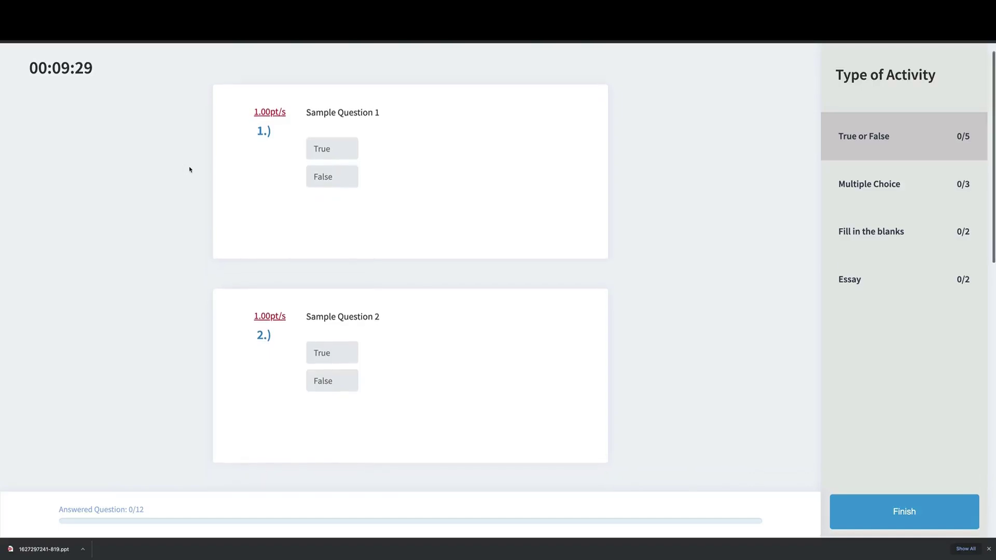
{"action": "scroll", "coordinate": [189, 170], "scroll_direction": "up", "scroll_amount": 1}
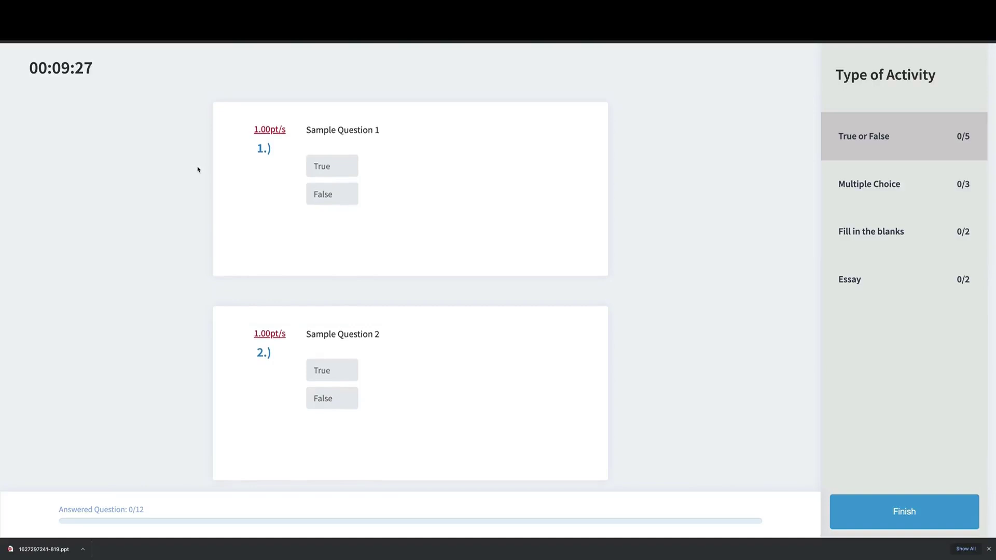
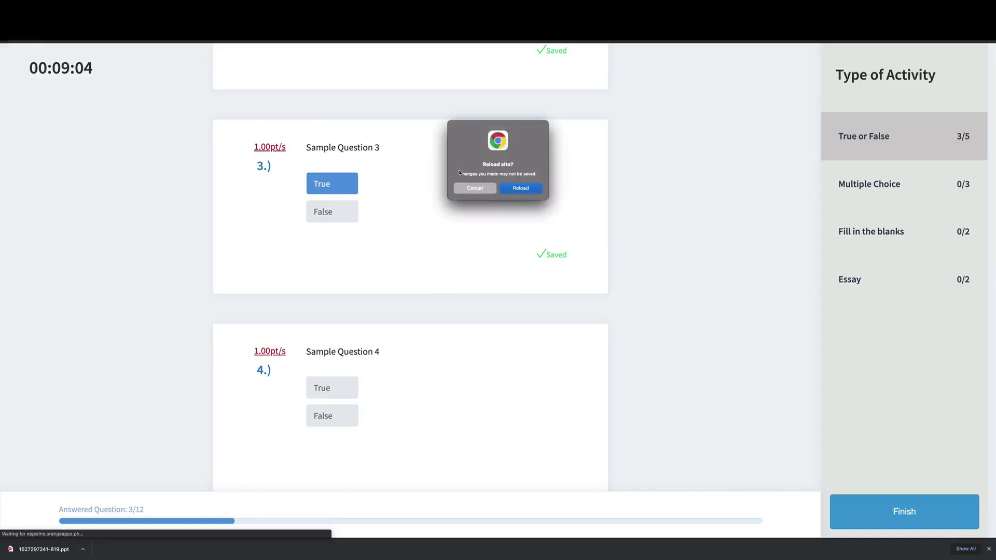
Reload the quiz page partway through and resume taking the Science Quiz
{"action": "left_click", "coordinate": [520, 189]}
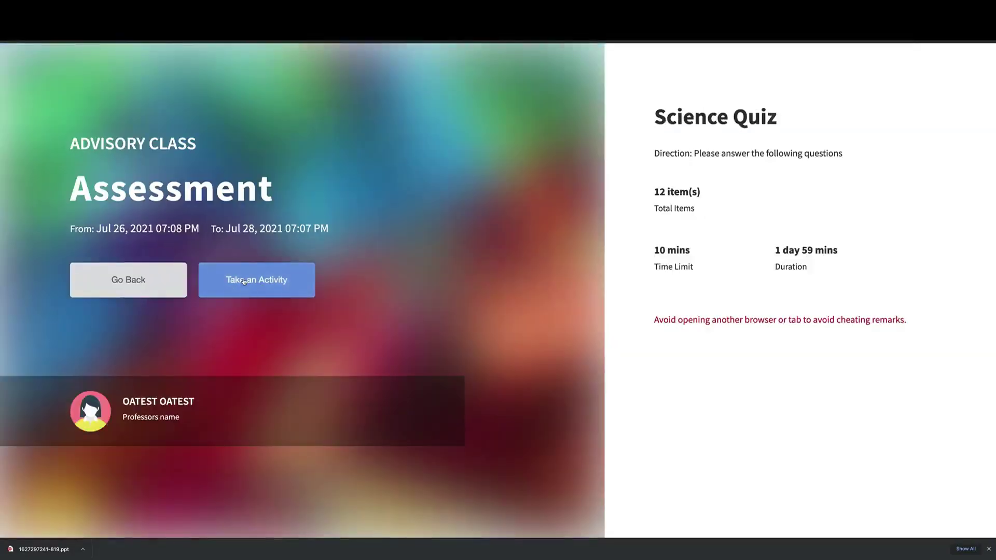
{"action": "left_click", "coordinate": [244, 282]}
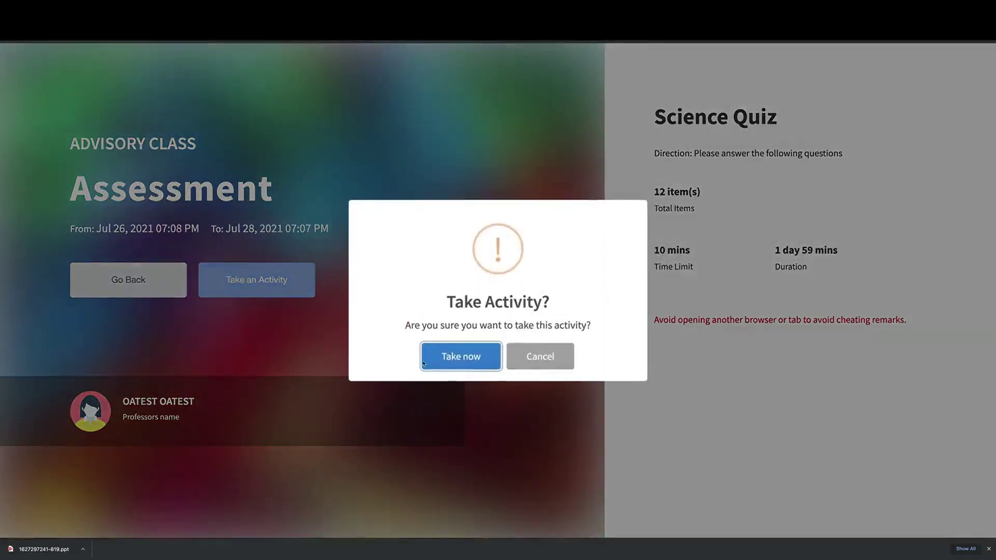
{"action": "left_click", "coordinate": [467, 358]}
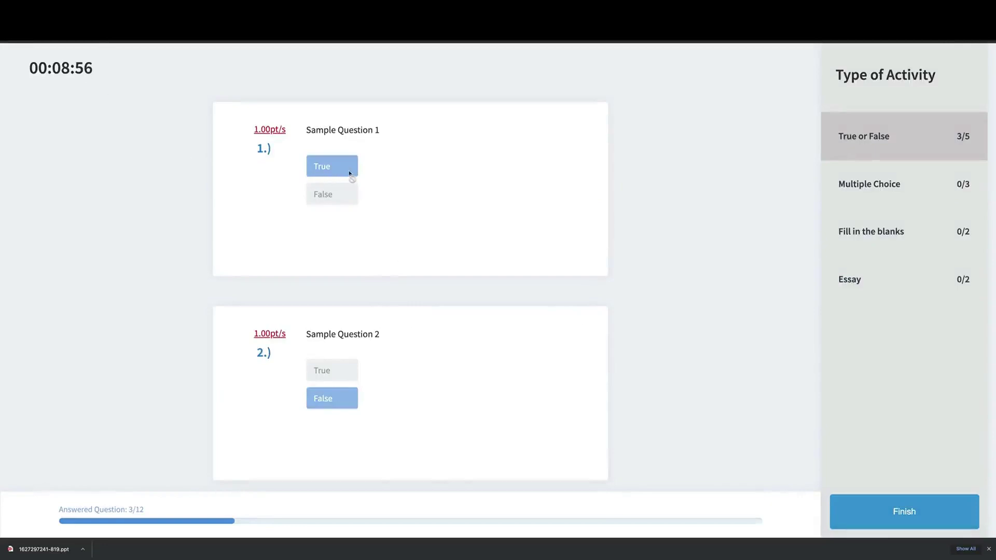
Answer True to Sample Question 4 and Sample Question 5 of the True or False part
{"action": "scroll", "coordinate": [347, 395], "scroll_direction": "down", "scroll_amount": 2}
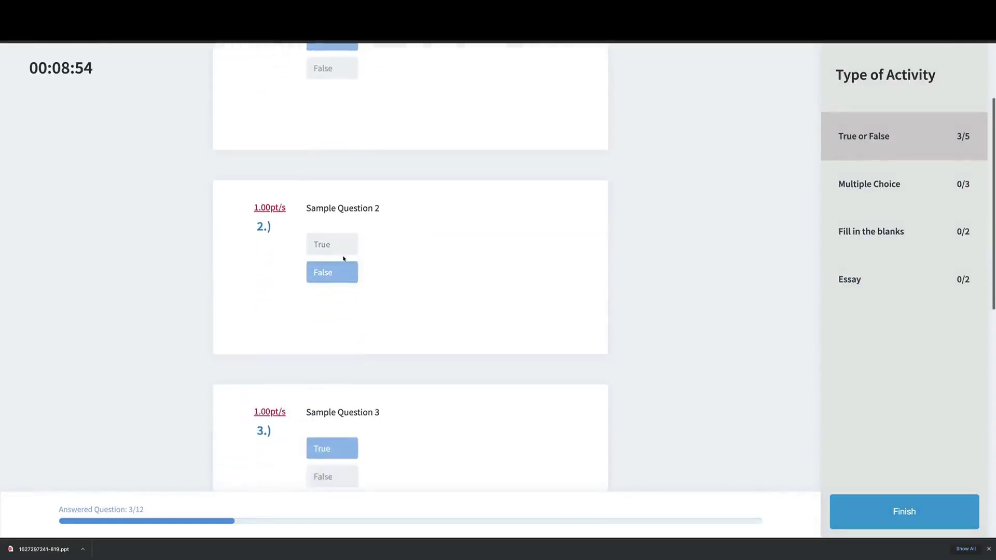
{"action": "scroll", "coordinate": [336, 280], "scroll_direction": "down", "scroll_amount": 6}
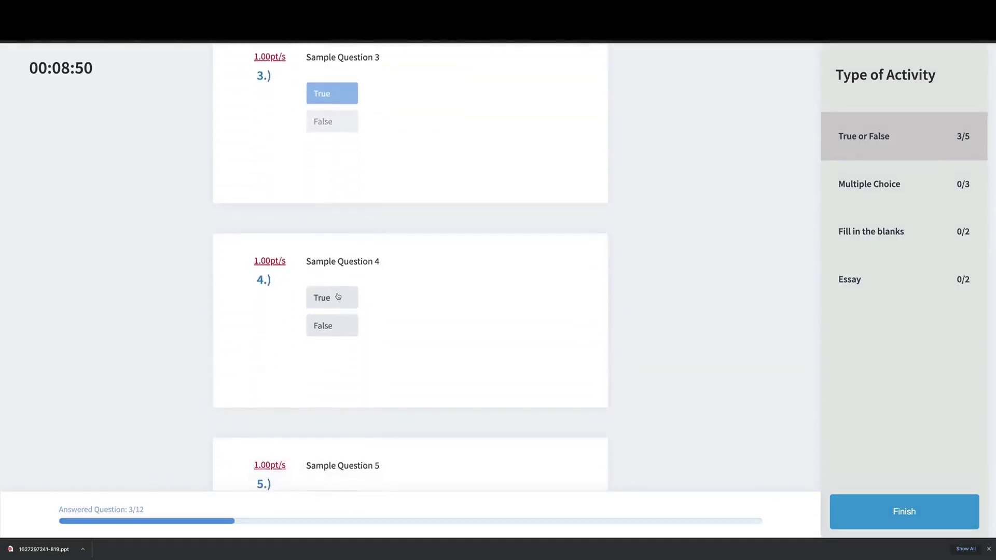
{"action": "left_click", "coordinate": [338, 298]}
{"action": "scroll", "coordinate": [441, 348], "scroll_direction": "down", "scroll_amount": 2}
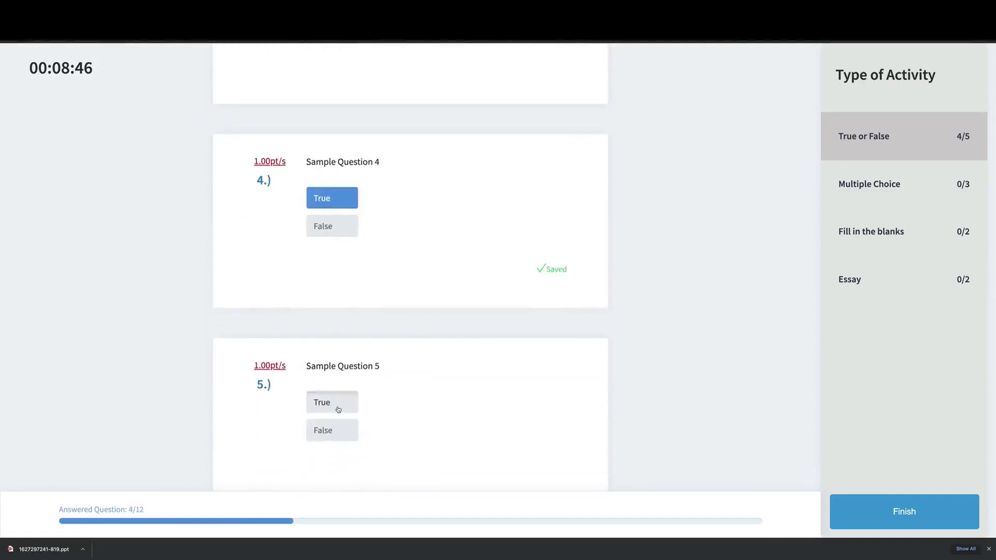
{"action": "left_click", "coordinate": [338, 410]}
{"action": "scroll", "coordinate": [343, 403], "scroll_direction": "down", "scroll_amount": 2}
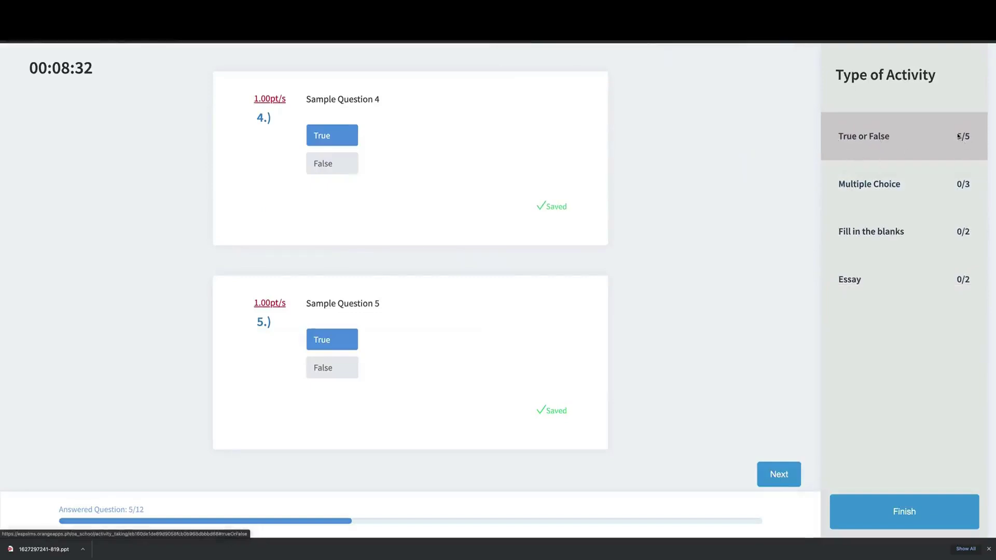
Answer the Multiple Choice part with Choice 1 for question 1, Choice 2 for question 2 and Choice 1 for question 3
{"action": "left_click", "coordinate": [897, 186]}
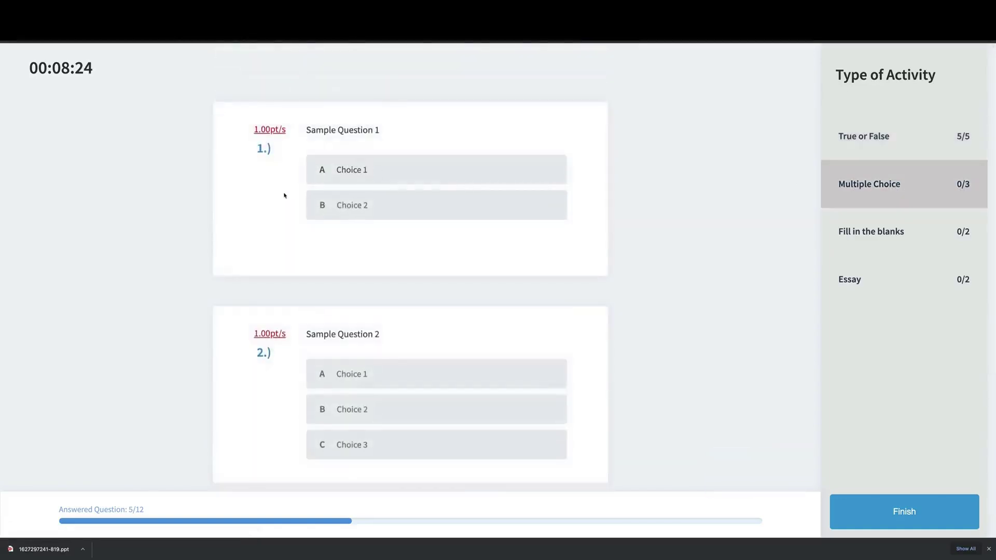
{"action": "left_click", "coordinate": [346, 173]}
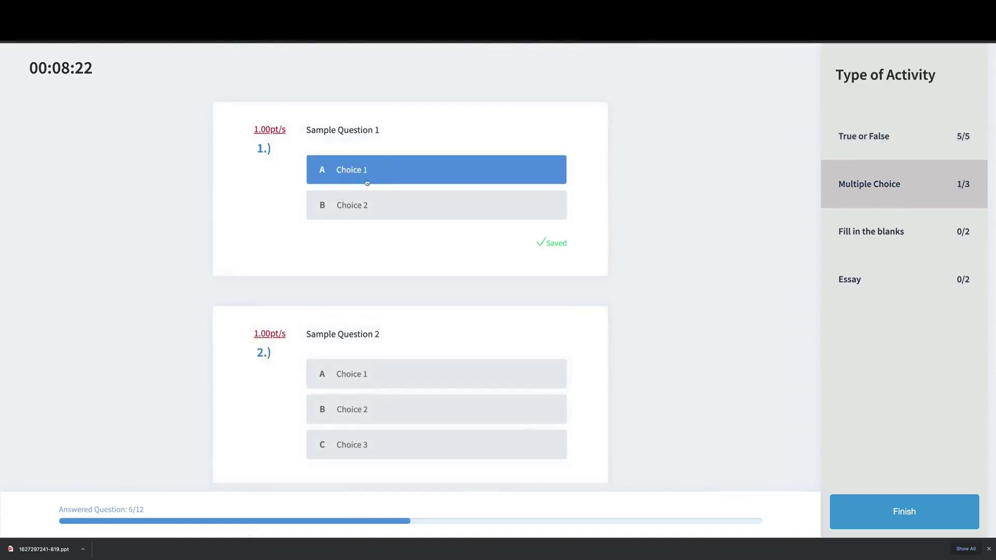
{"action": "scroll", "coordinate": [358, 182], "scroll_direction": "down", "scroll_amount": 1}
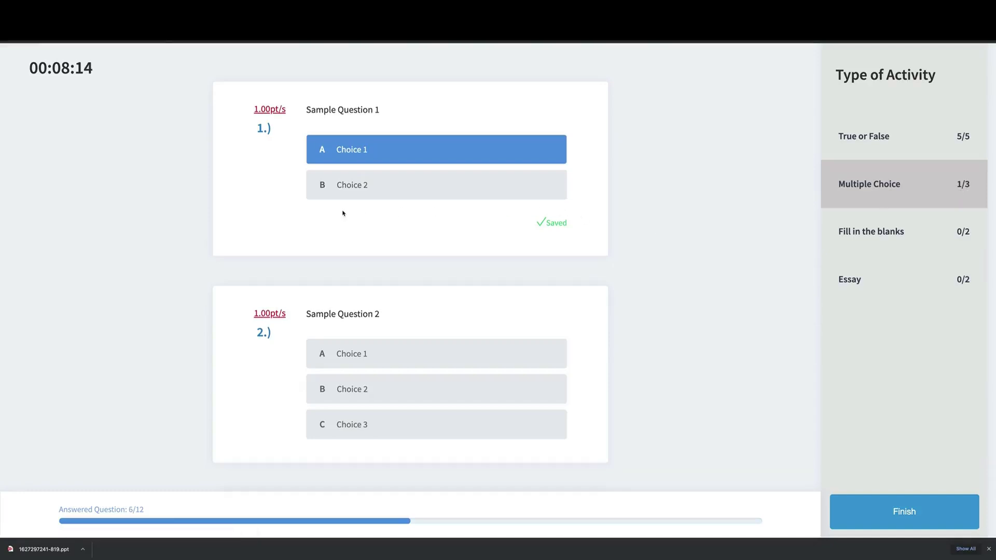
{"action": "scroll", "coordinate": [384, 306], "scroll_direction": "down", "scroll_amount": 1}
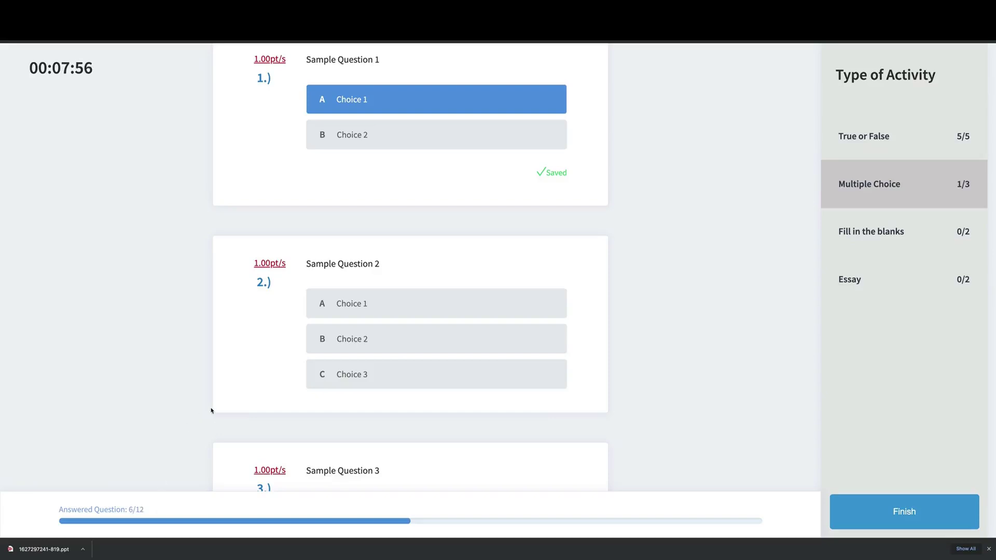
{"action": "scroll", "coordinate": [211, 410], "scroll_direction": "down", "scroll_amount": 2}
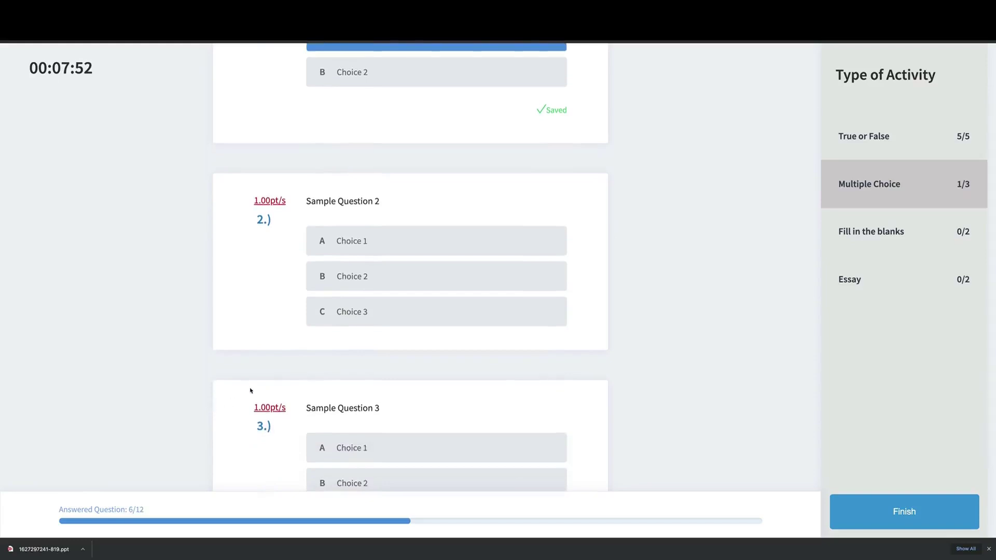
{"action": "left_click", "coordinate": [337, 286]}
{"action": "scroll", "coordinate": [338, 309], "scroll_direction": "down", "scroll_amount": 1}
{"action": "left_click", "coordinate": [335, 409]}
{"action": "scroll", "coordinate": [333, 409], "scroll_direction": "down", "scroll_amount": 2}
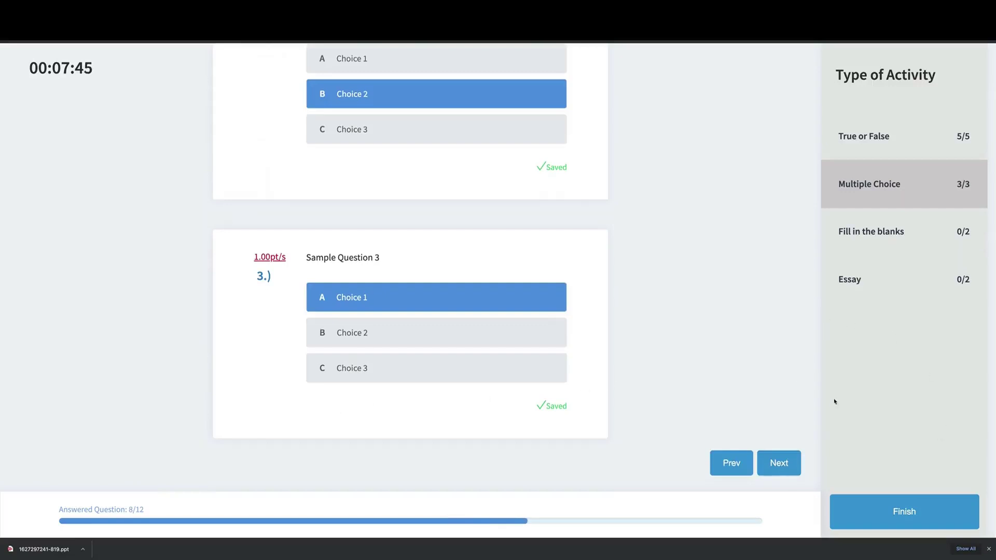
Check which Science Quiz questions are still unanswered by attempting to finish, and return to the quiz without submitting
{"action": "left_click", "coordinate": [905, 514]}
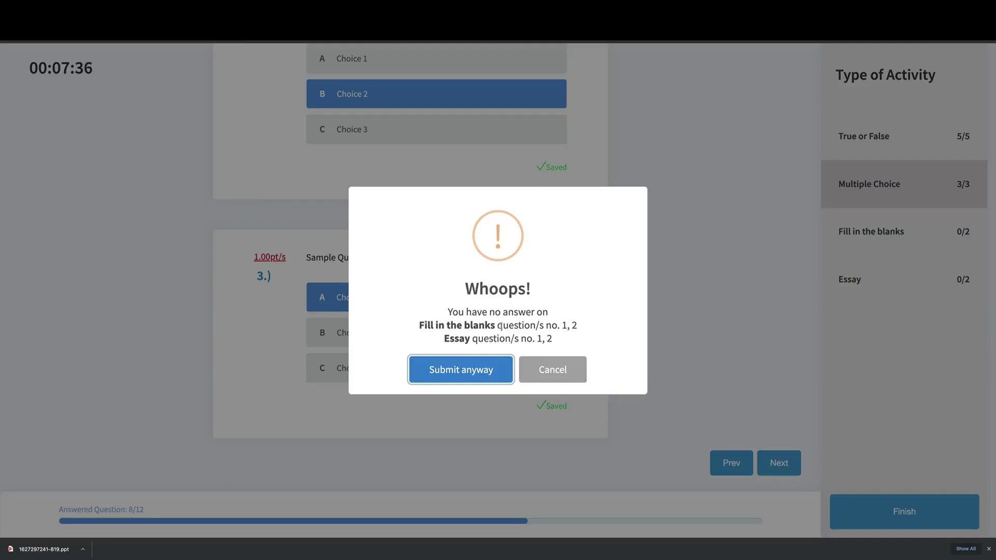
{"action": "left_click_drag", "start_coordinate": [562, 326], "coordinate": [579, 328]}
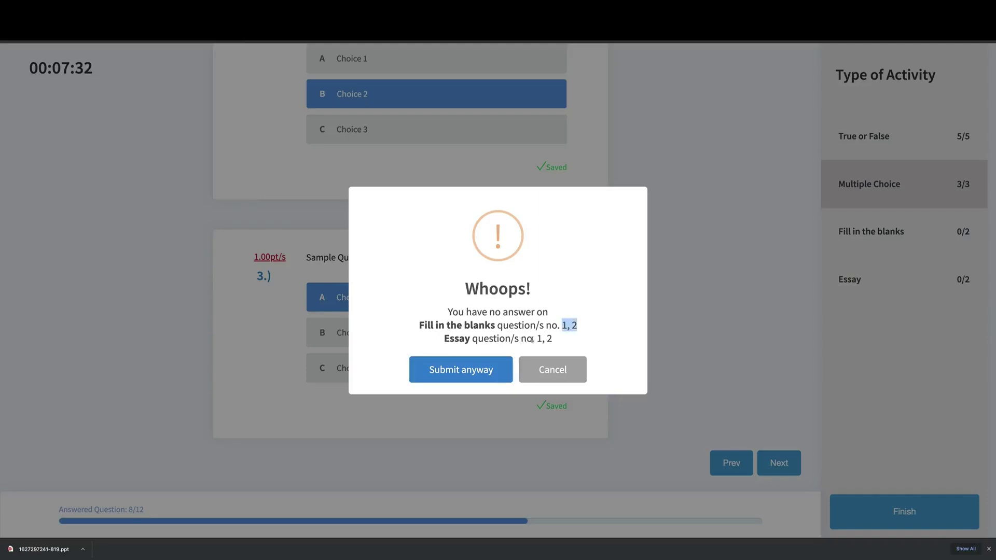
{"action": "left_click_drag", "start_coordinate": [536, 339], "coordinate": [578, 343]}
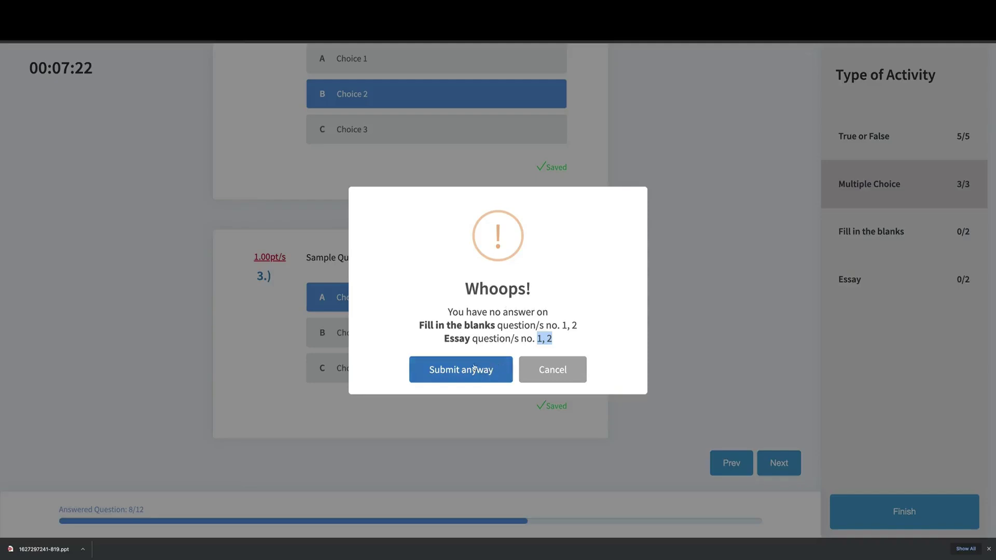
{"action": "left_click", "coordinate": [550, 367]}
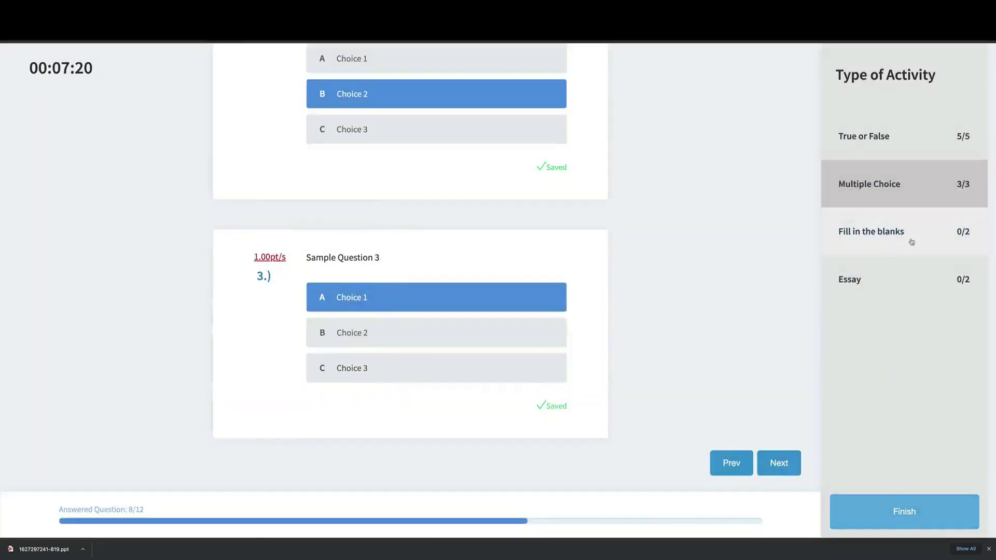
Answer both Fill in the blanks questions of the Science Quiz with "sample"
{"action": "left_click", "coordinate": [857, 234]}
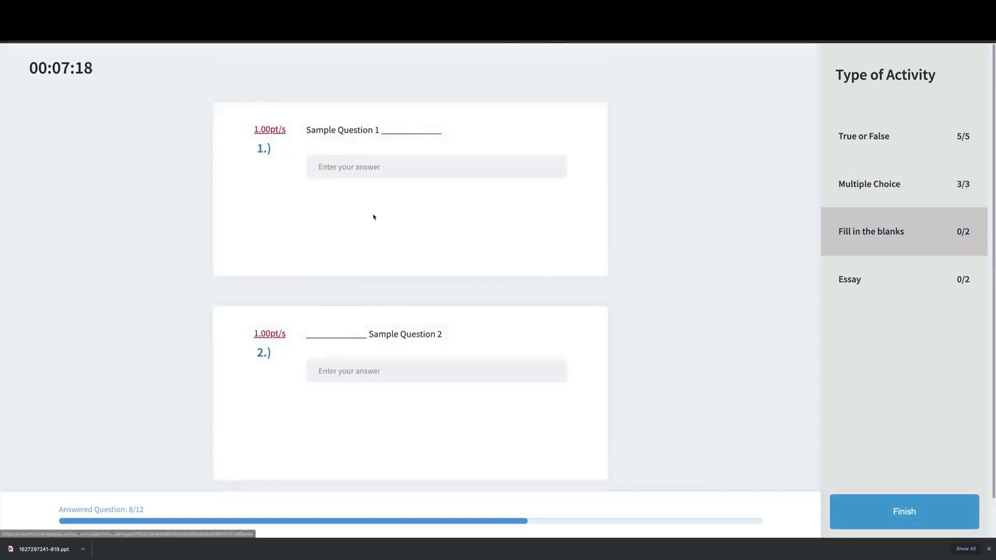
{"action": "left_click", "coordinate": [327, 166]}
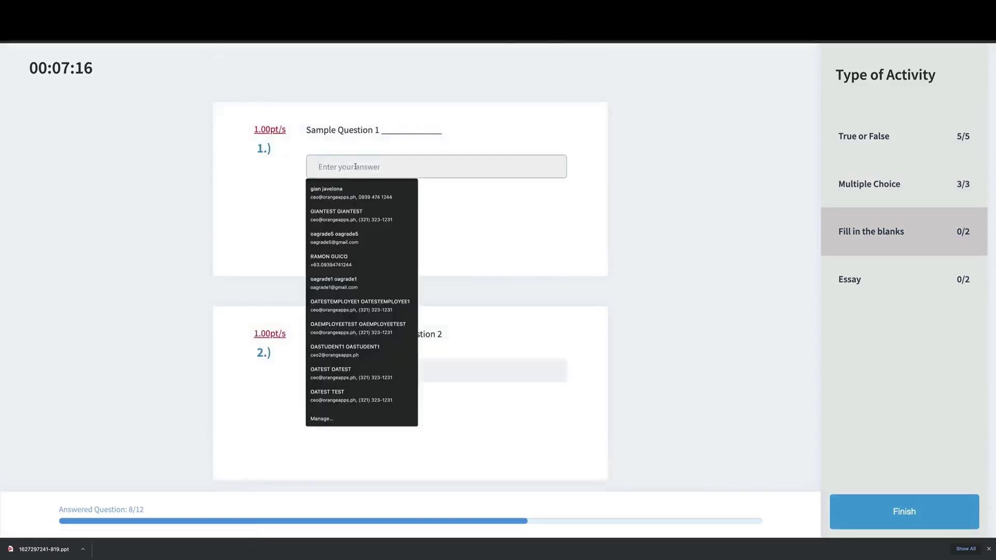
{"action": "type", "text": "fsa"}
{"action": "key", "text": "BackSpace"}
{"action": "key", "text": "BackSpace"}
{"action": "key", "text": "BackSpace"}
{"action": "type", "text": "sample"}
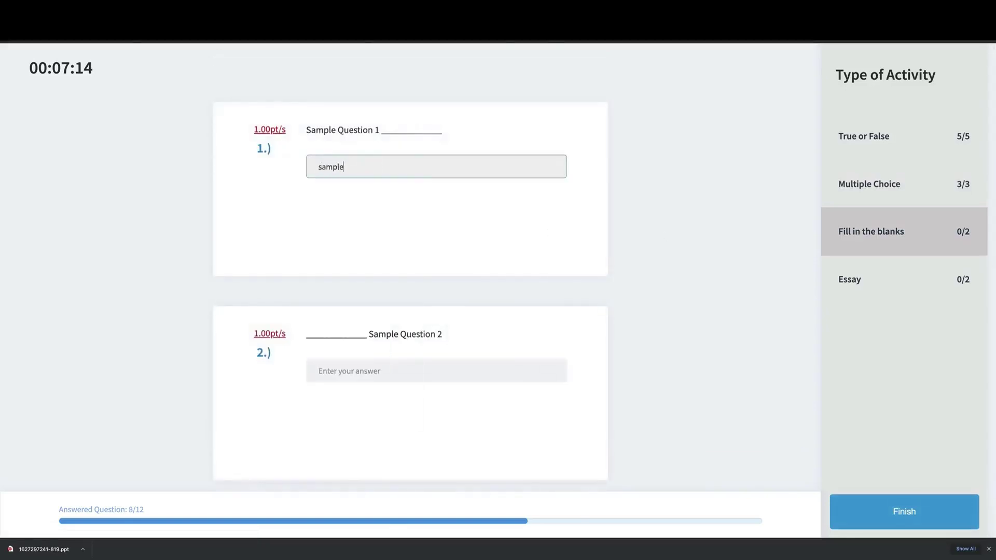
{"action": "key", "text": "Tab"}
{"action": "type", "text": "sample"}
{"action": "left_click", "coordinate": [500, 245]}
Answer both Essay questions of the Science Quiz with "sample answer"
{"action": "left_click", "coordinate": [860, 282]}
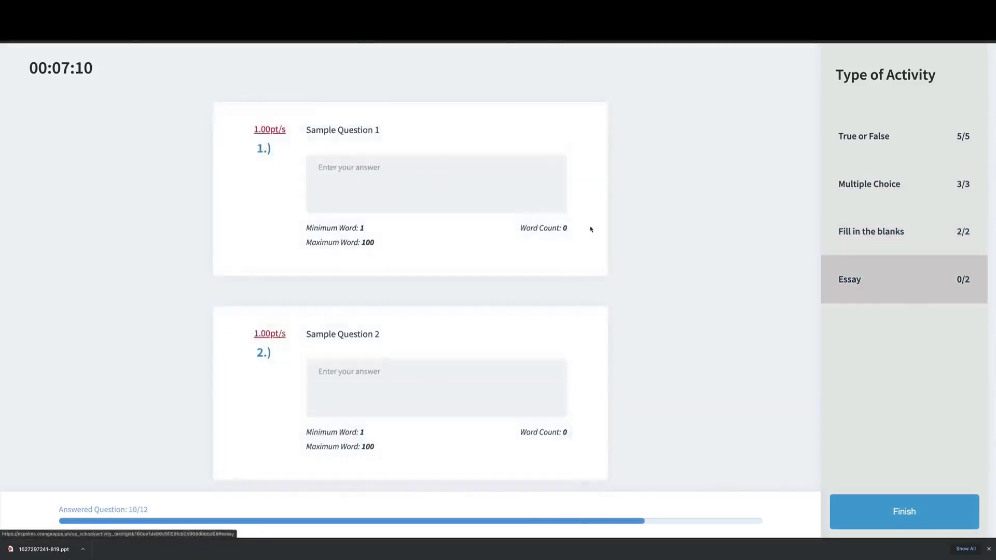
{"action": "left_click", "coordinate": [380, 169]}
{"action": "type", "text": "sample answer"}
{"action": "left_click", "coordinate": [363, 378]}
{"action": "type", "text": "sample answer"}
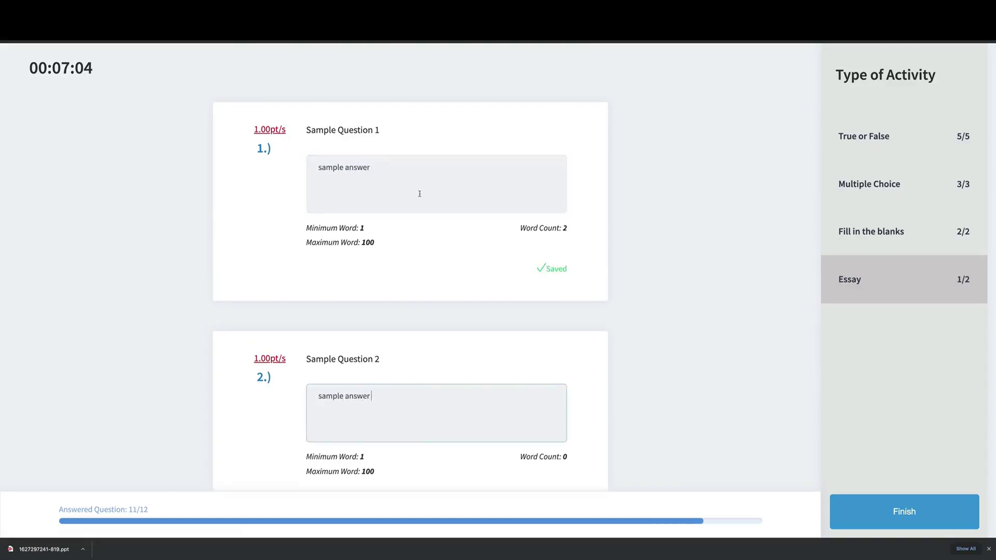
Submit the finished Science Quiz and close its score summary
{"action": "scroll", "coordinate": [713, 245], "scroll_direction": "down", "scroll_amount": 2}
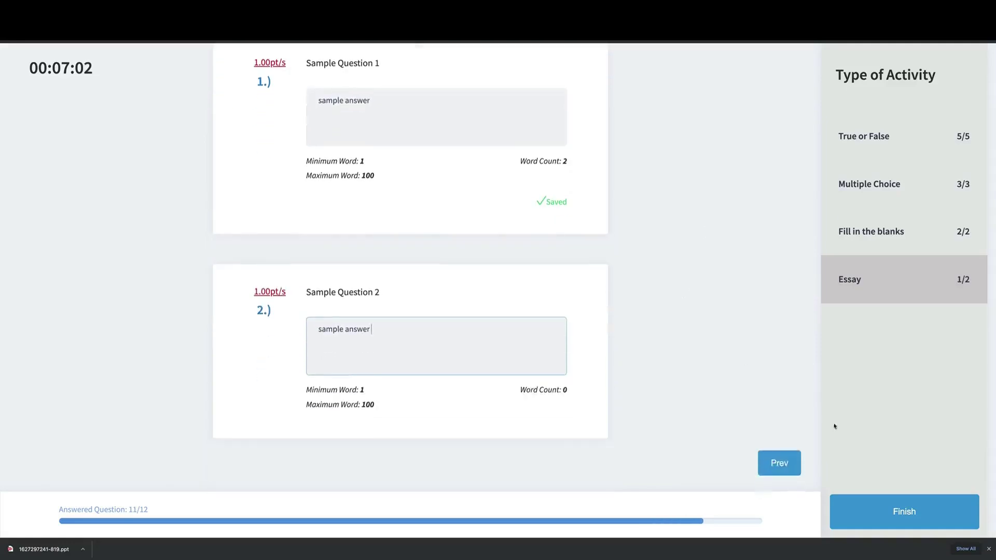
{"action": "left_click", "coordinate": [892, 510]}
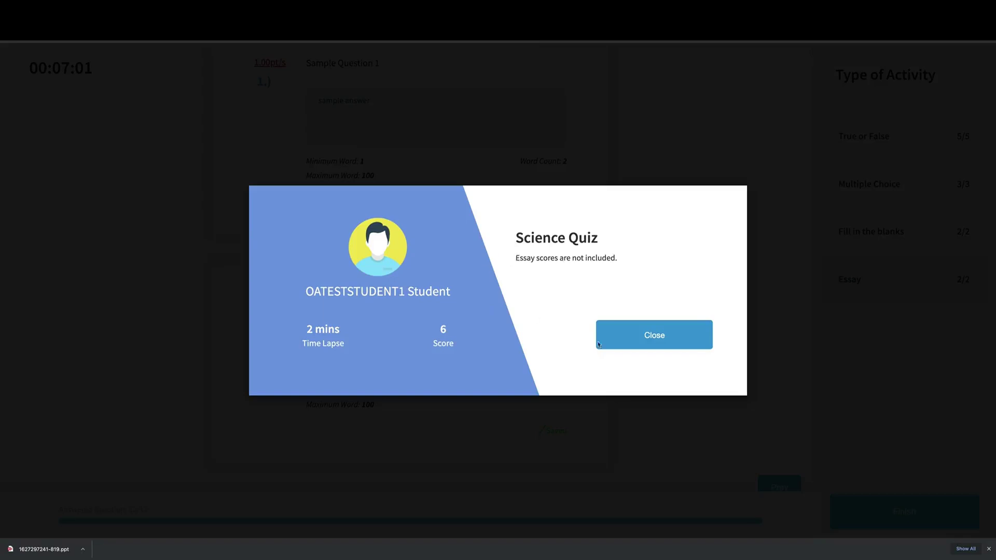
{"action": "left_click", "coordinate": [671, 338]}
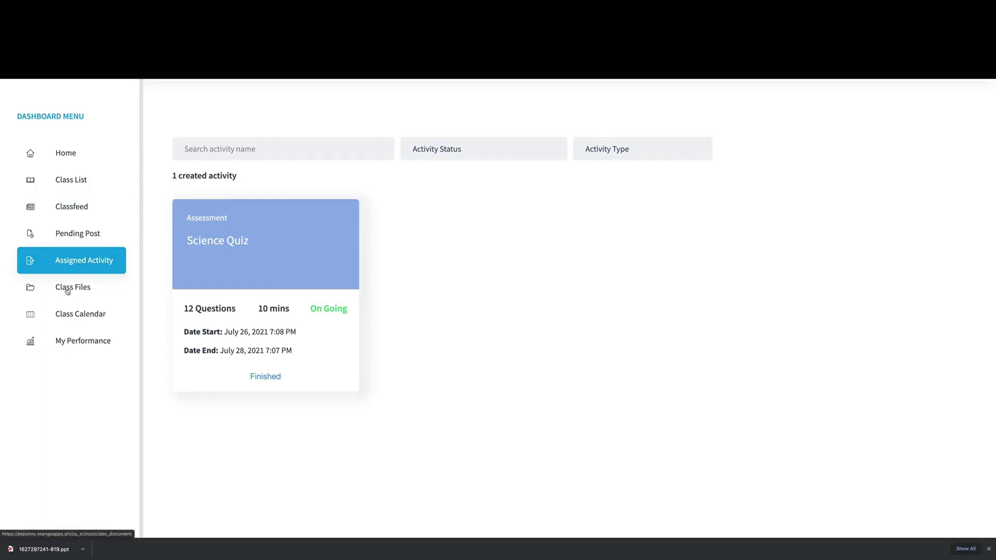
View the class files page and the schedule details of the July 28 photo submission in the class calendar
{"action": "left_click", "coordinate": [94, 292]}
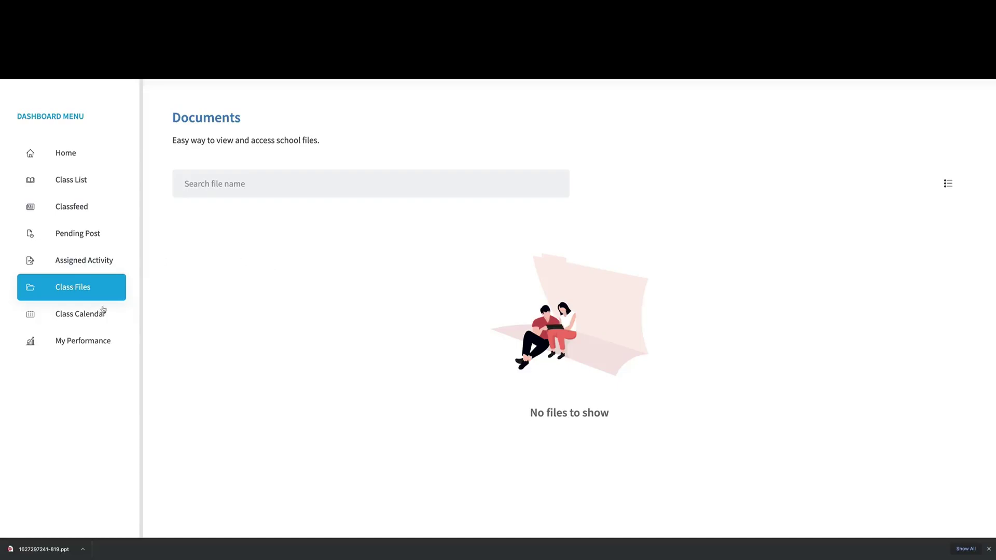
{"action": "left_click", "coordinate": [87, 320]}
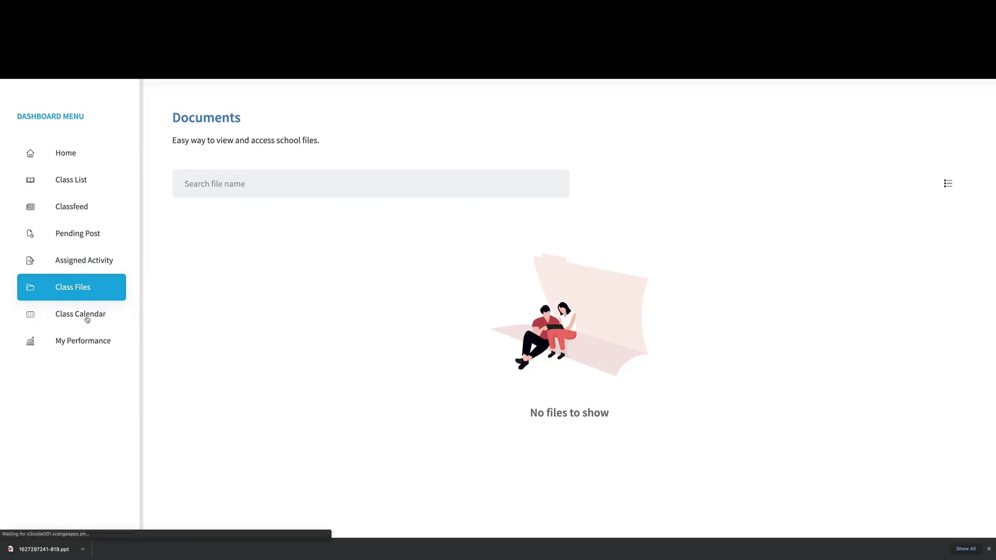
{"action": "scroll", "coordinate": [376, 340], "scroll_direction": "down", "scroll_amount": 4}
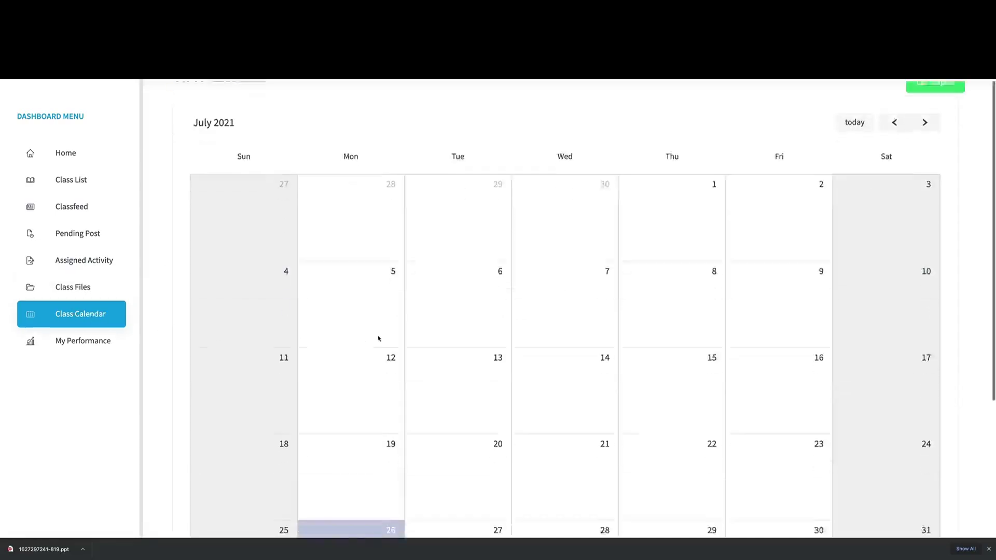
{"action": "scroll", "coordinate": [375, 348], "scroll_direction": "down", "scroll_amount": 1}
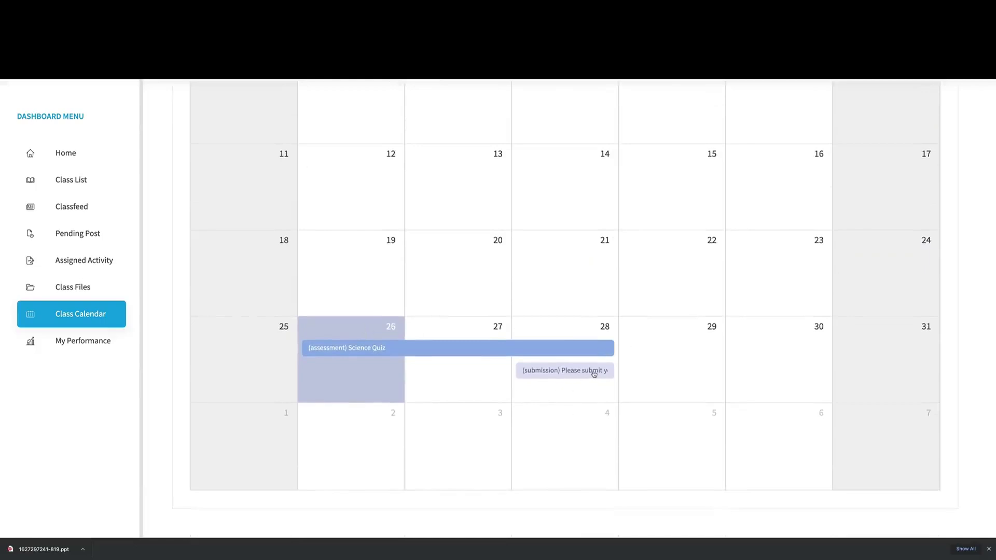
{"action": "left_click", "coordinate": [550, 376]}
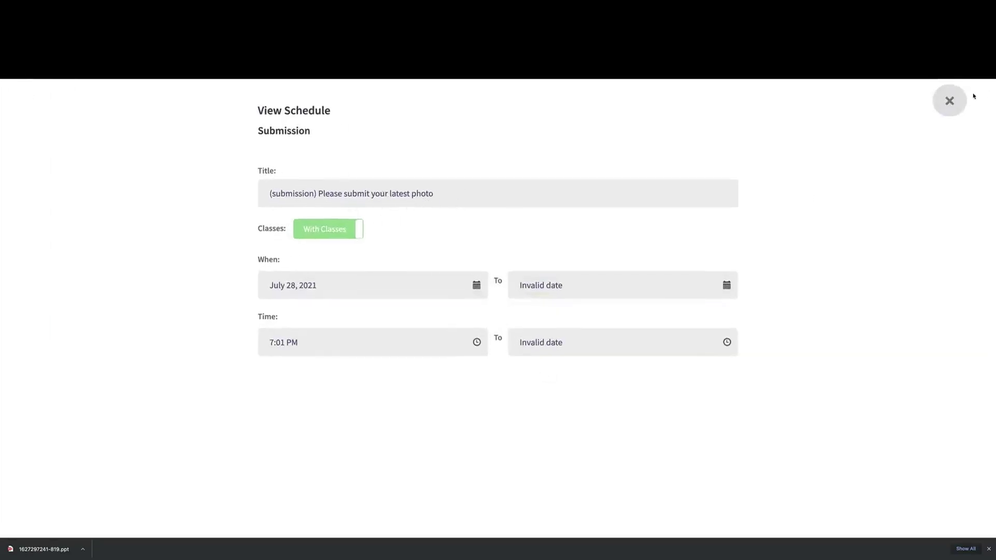
{"action": "left_click", "coordinate": [954, 99]}
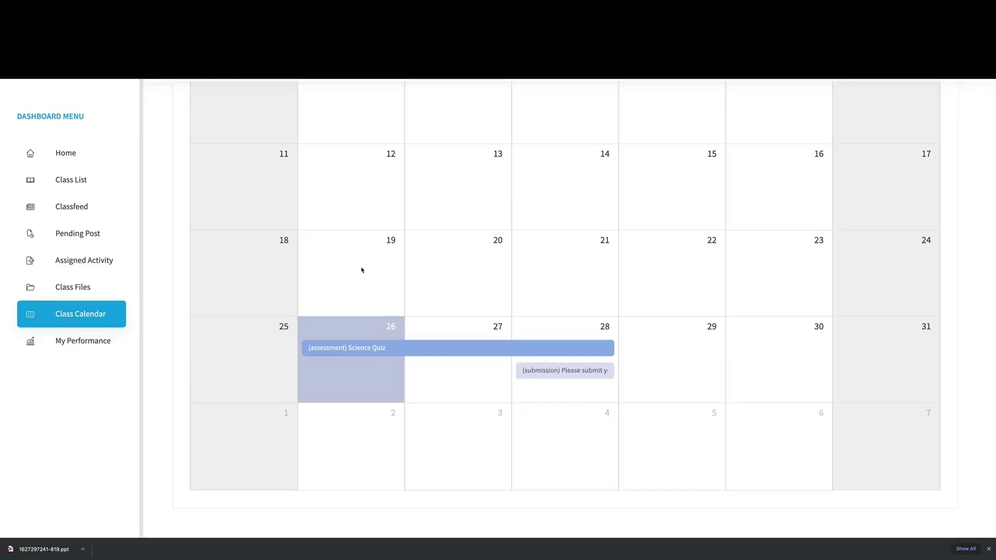
Review the Science Quiz's date taken and total score in the student's performance record, and go back to the class feed
{"action": "left_click", "coordinate": [65, 346]}
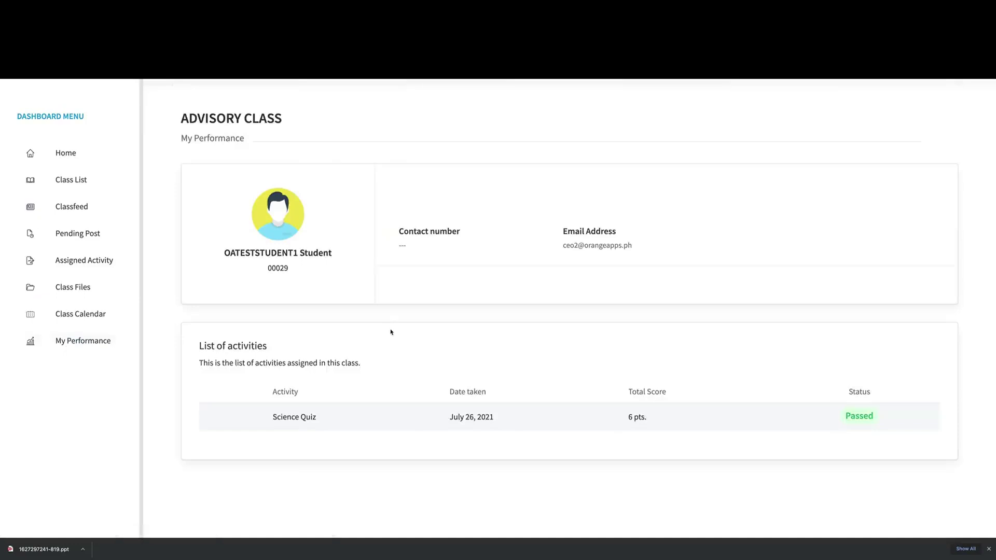
{"action": "left_click_drag", "start_coordinate": [274, 418], "coordinate": [449, 421]}
{"action": "left_click_drag", "start_coordinate": [452, 416], "coordinate": [450, 417]}
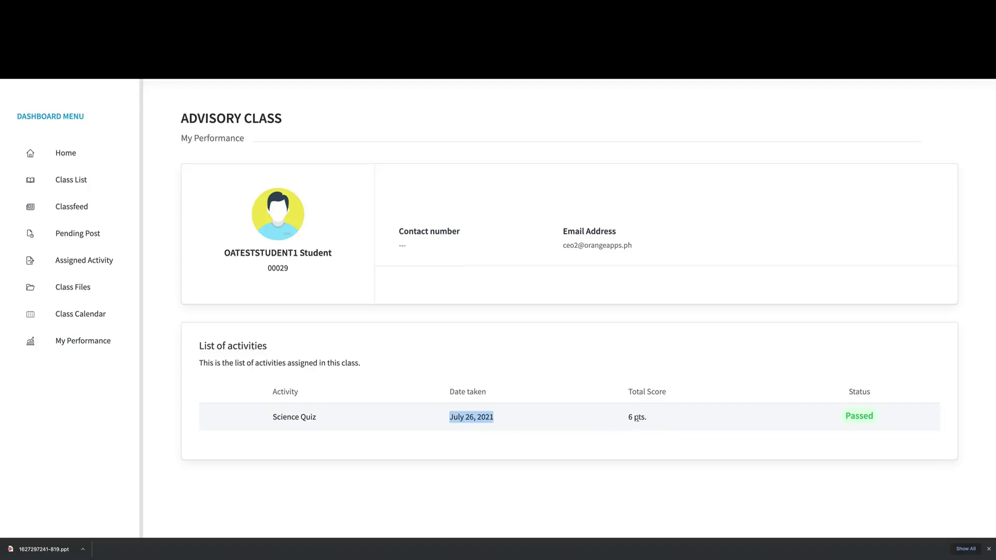
{"action": "left_click", "coordinate": [85, 207]}
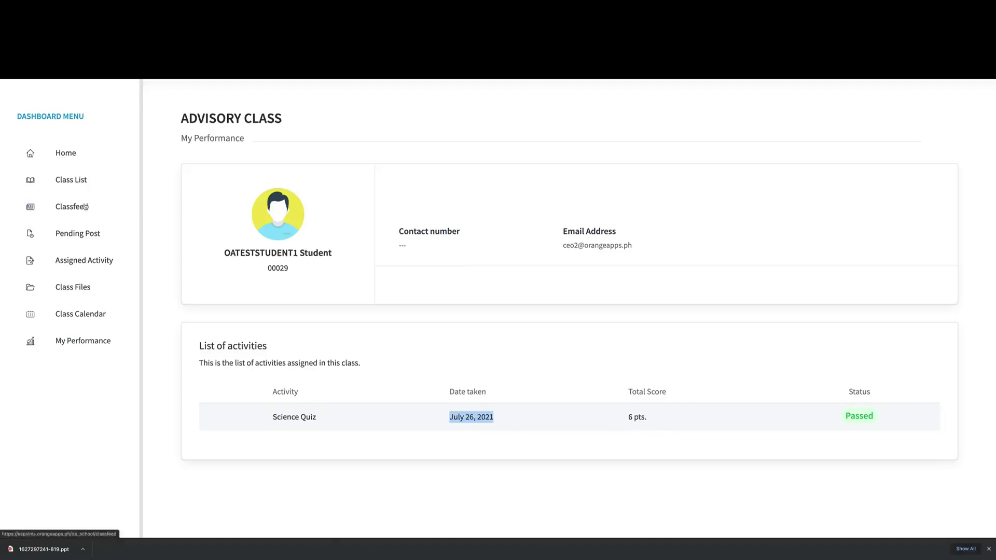